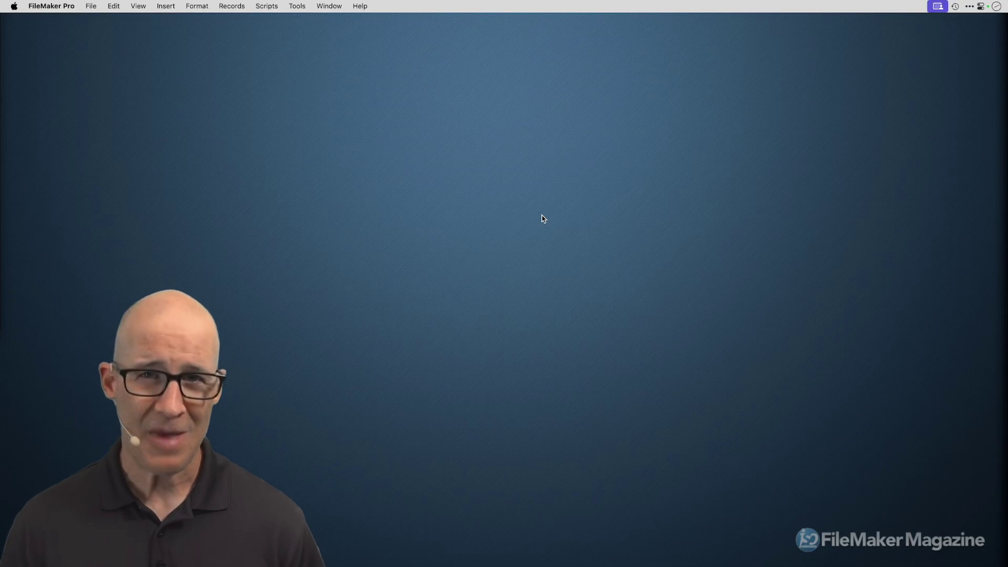
- Bring up Open Quickly with Cmd-K, leaving its search field blank
key(super+k)
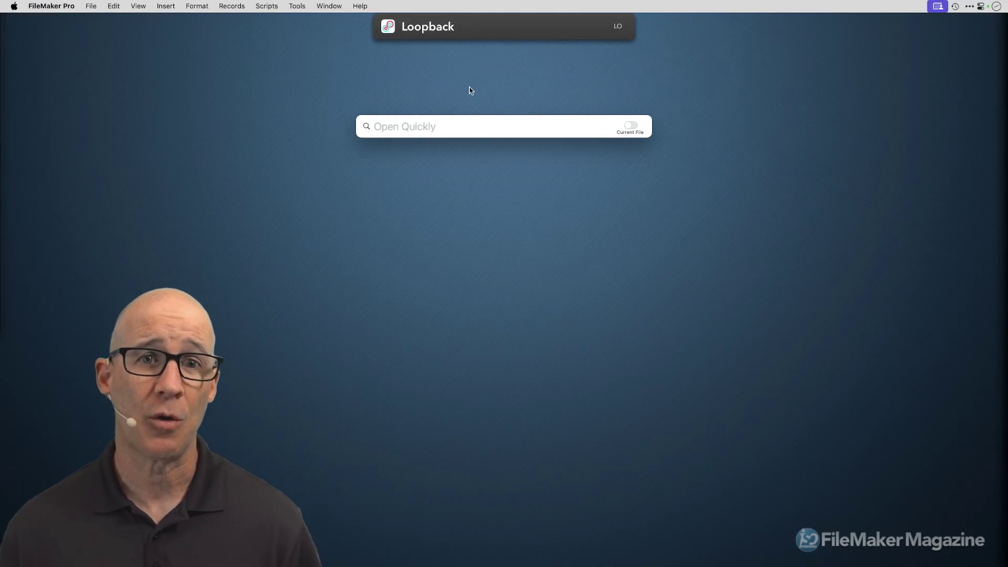
- Search LaunchBar for 'file' and browse the installed FileMaker Pro versions
key(Escape)
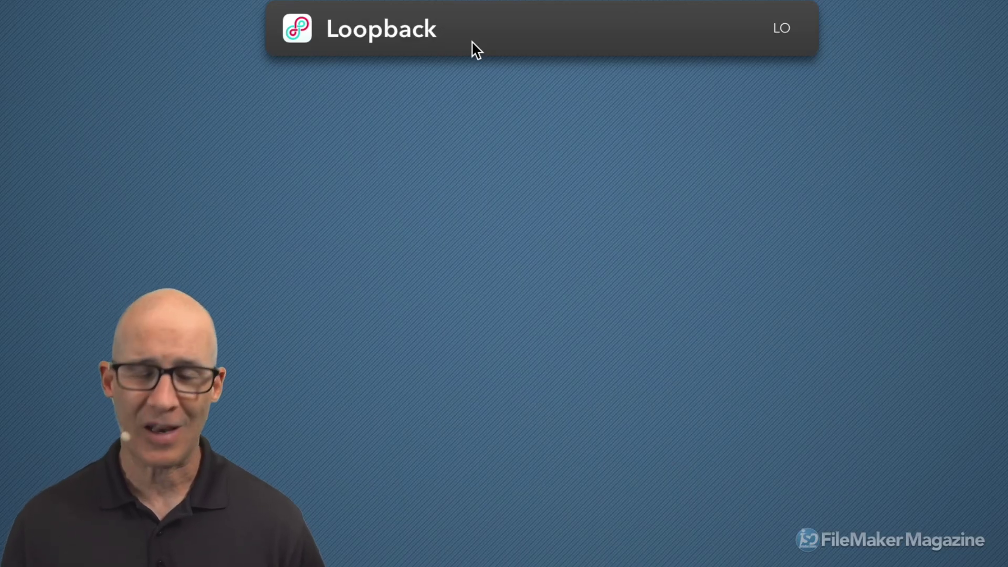
text(file)
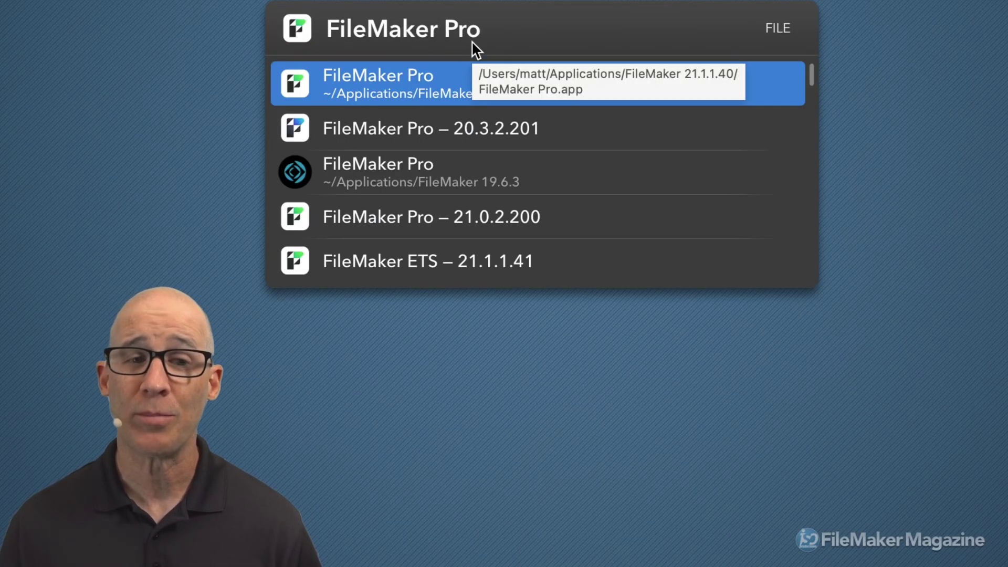
key(Down)
key(Down)
key(Down)
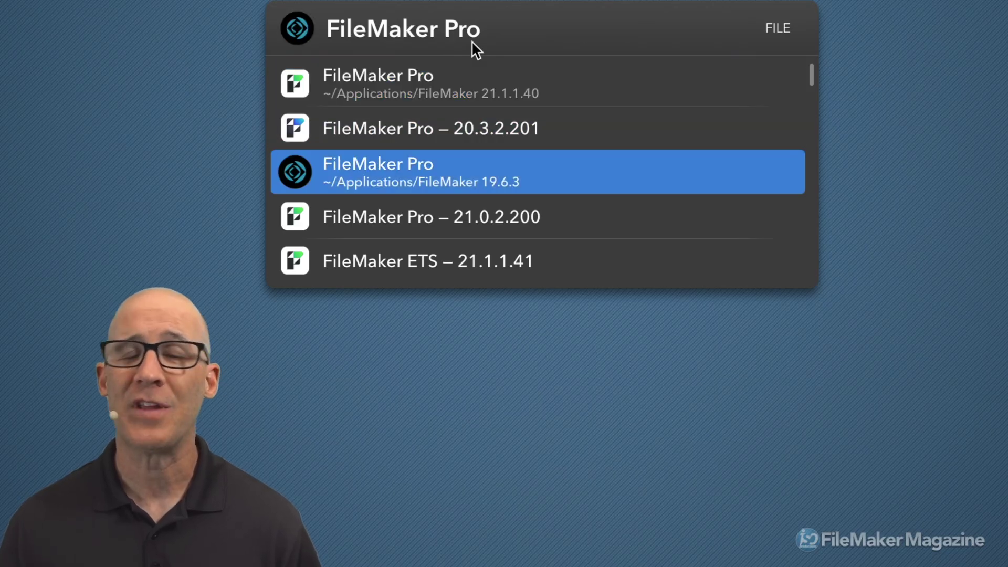
key(Down)
key(Up)
key(Up)
key(Up)
key(Up)
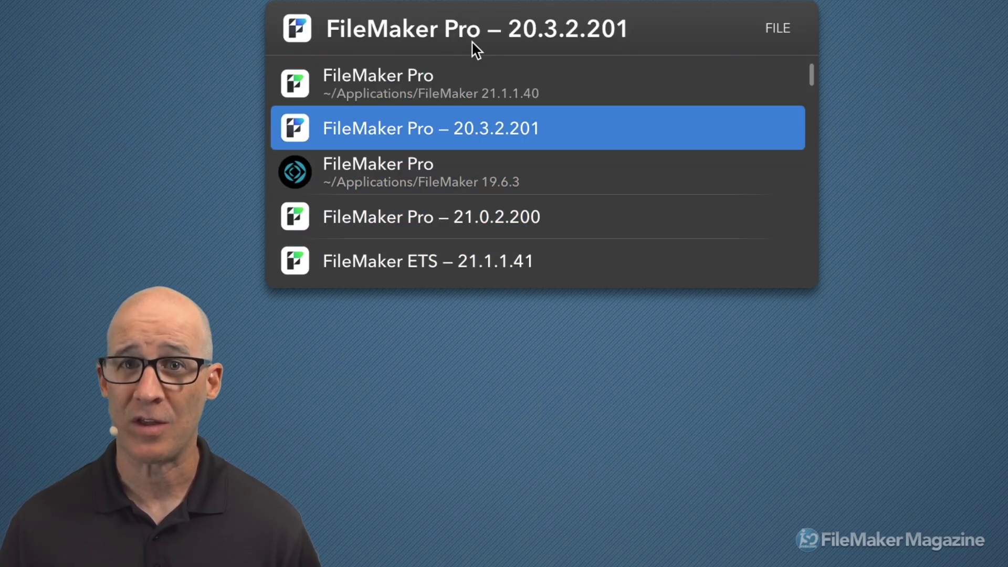
key(Down)
key(Down)
key(Down)
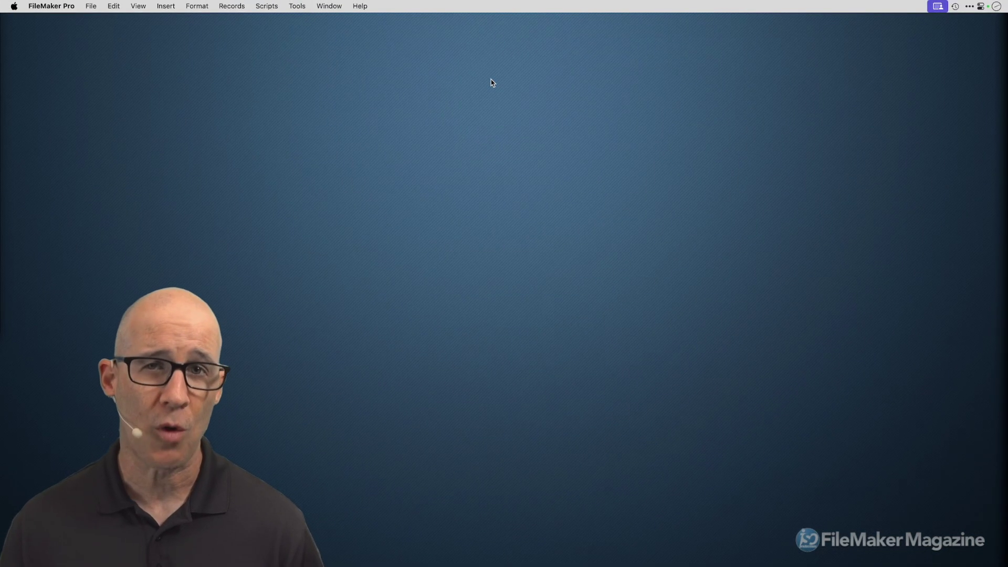
- Search Open Quickly for 'crm' to list the CRM Solution files
key(super+k)
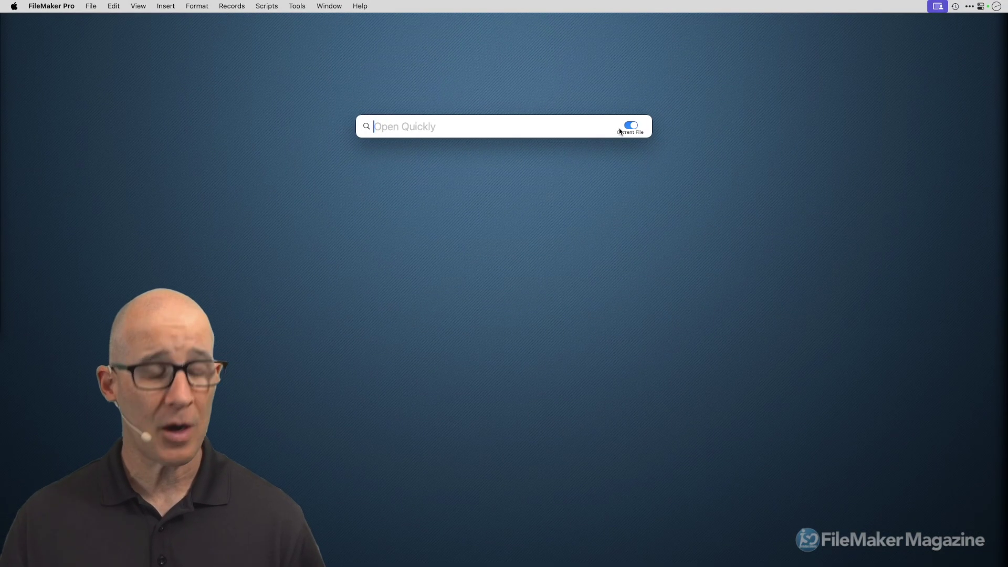
text(cr)
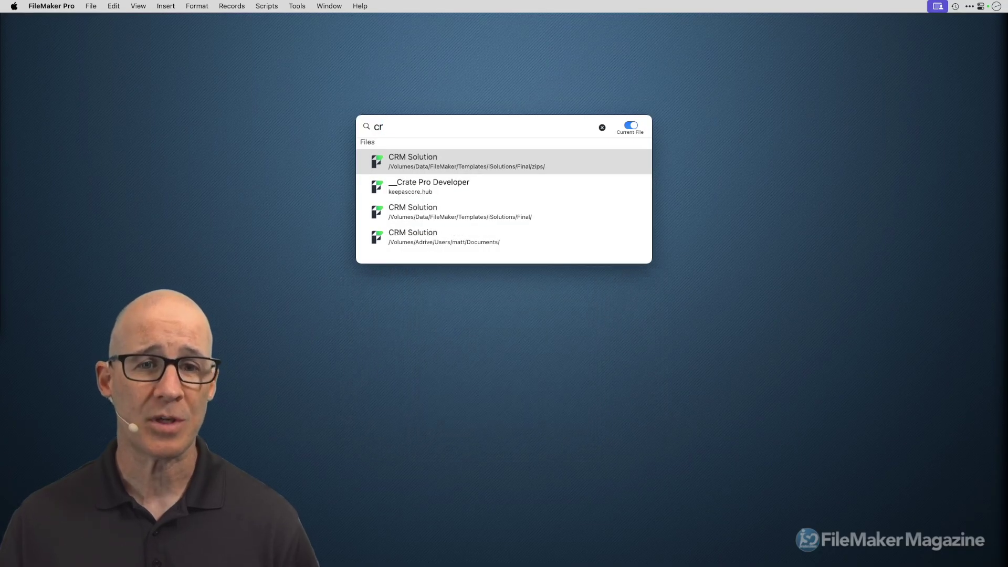
text(m)
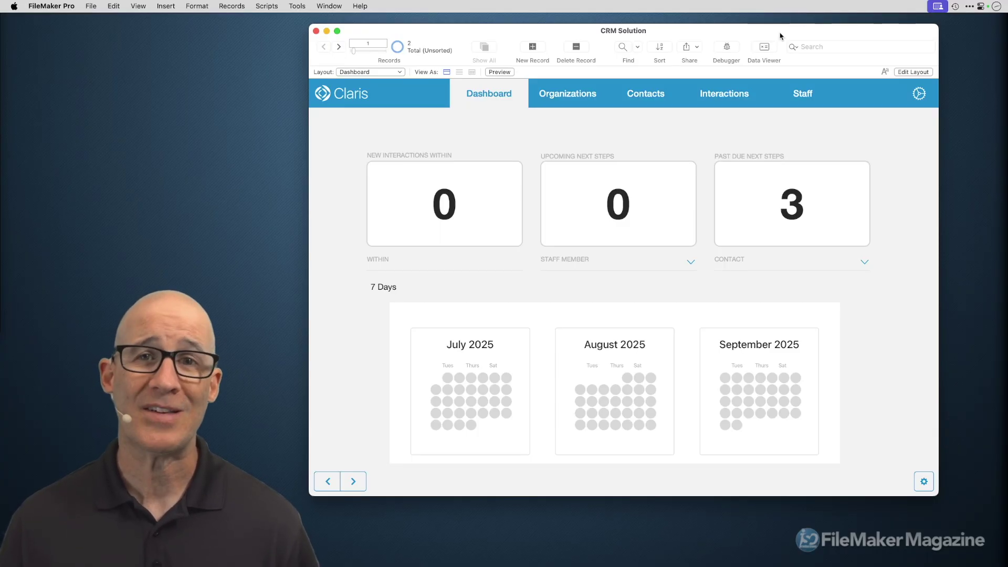
key(super+shift+d)
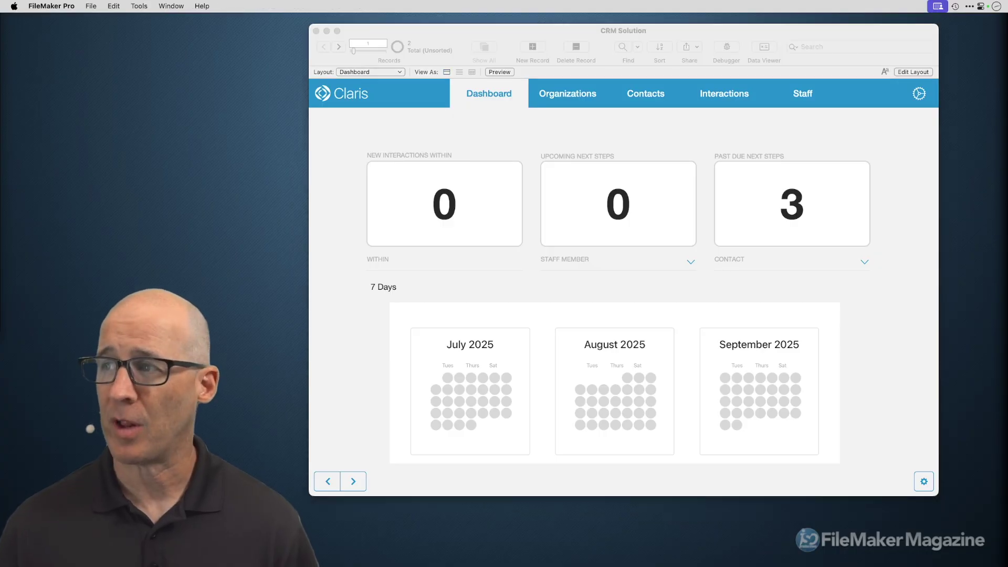
mouse_move(710, 68)
mouse_down()
mouse_move(712, 52)
mouse_move(718, 58)
mouse_up()
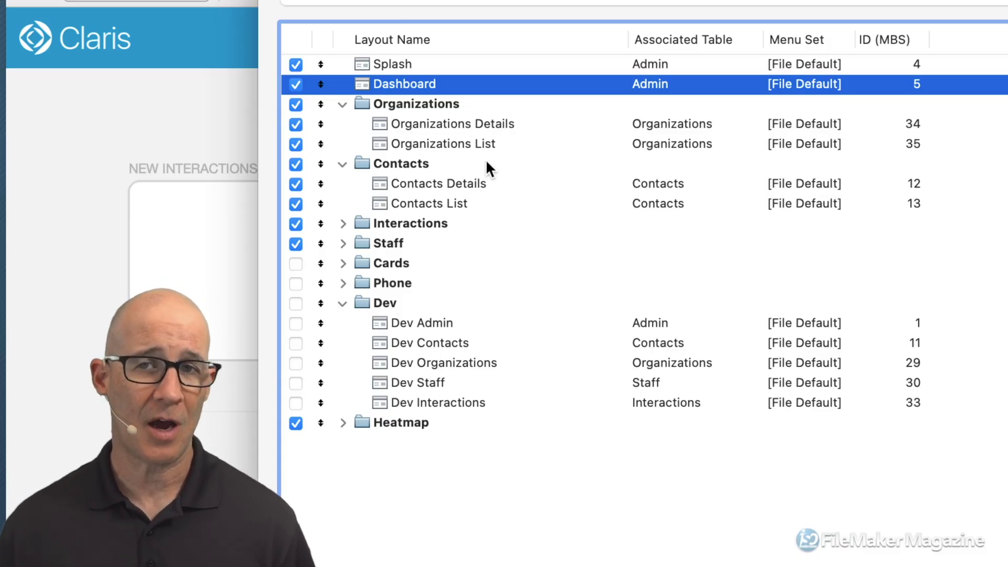
click(444, 321)
shift+click(471, 401)
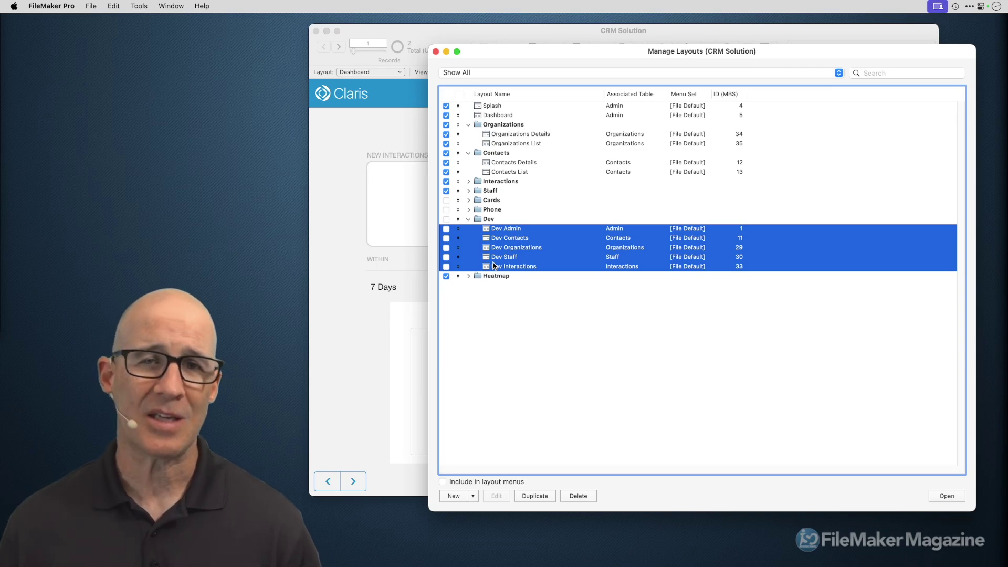
click(436, 52)
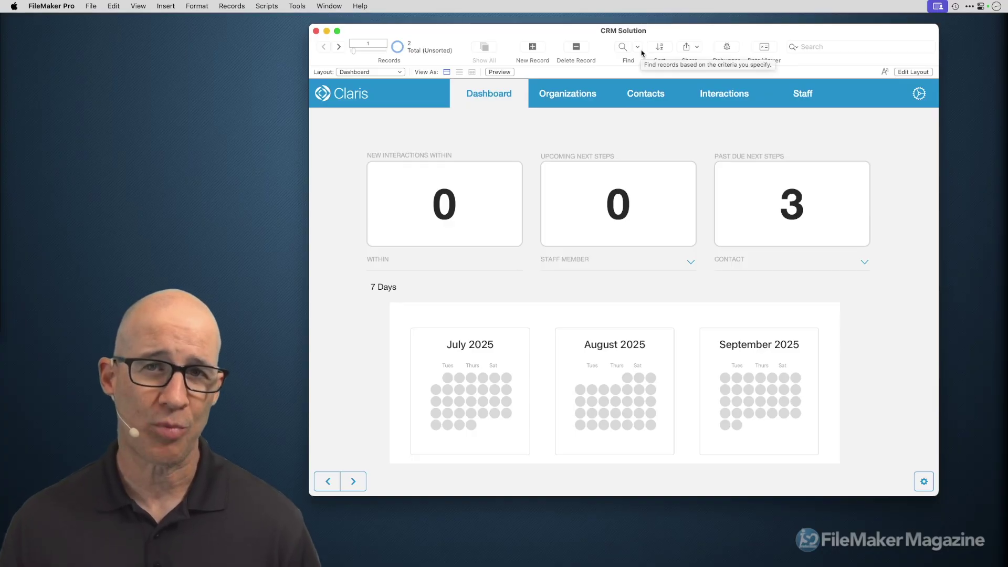
- Search Open Quickly for 'dev' and browse the Dev layout results
key(super+k)
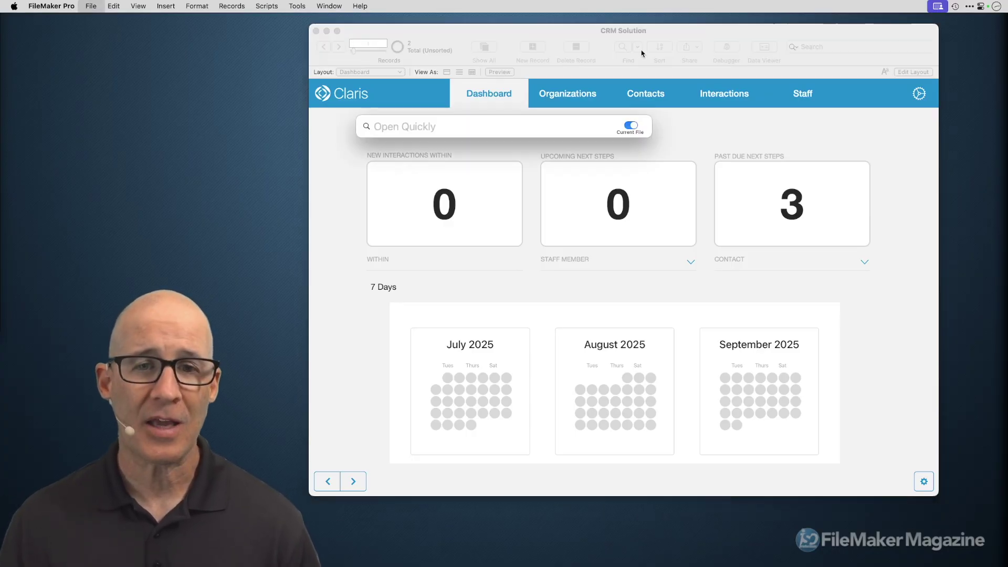
text(dev)
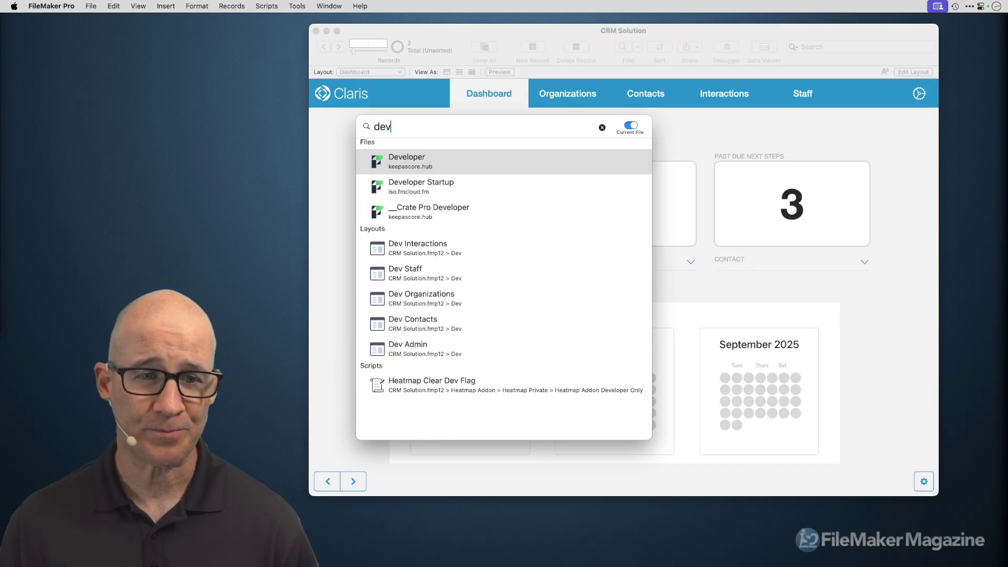
key(Down)
key(Down)
key(Down)
key(Down)
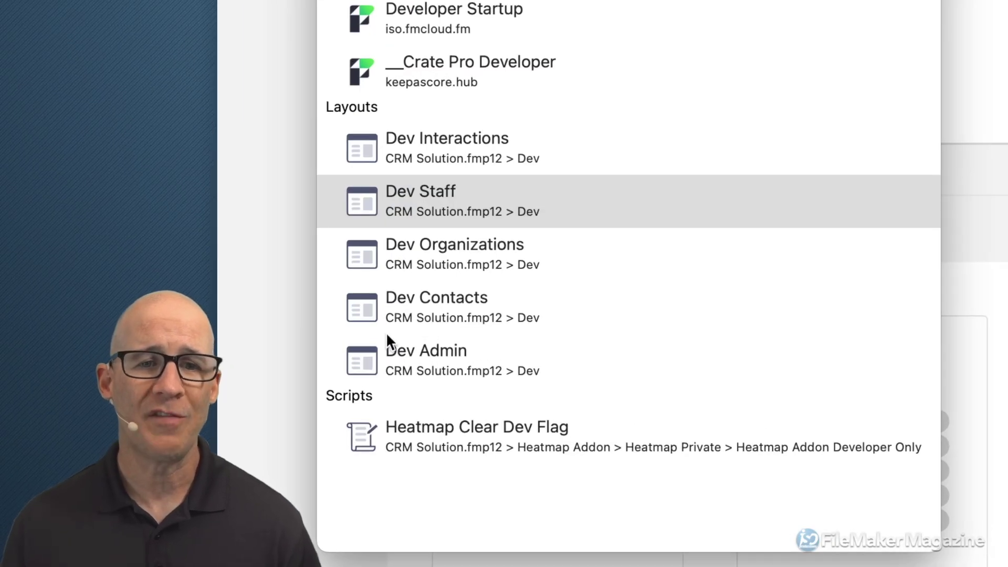
key(Up)
key(Up)
key(Down)
key(Down)
key(Down)
key(Down)
key(Down)
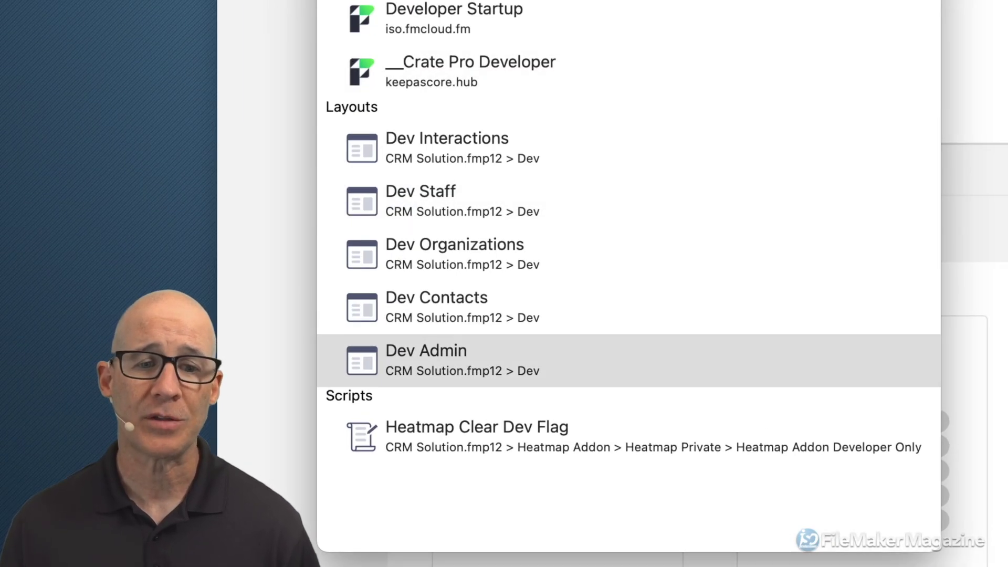
key(Up)
key(Up)
key(Up)
key(Down)
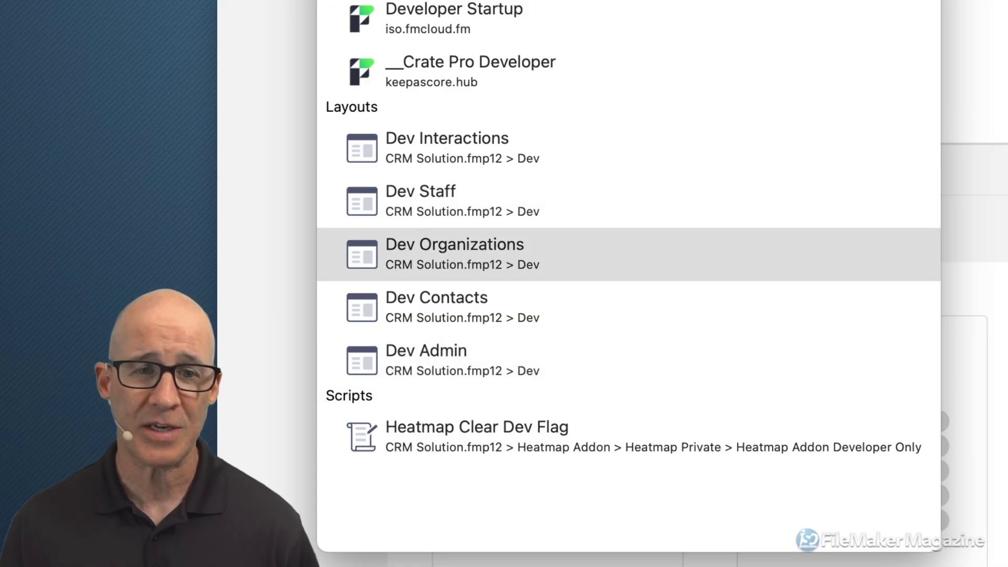
key(Up)
key(Up)
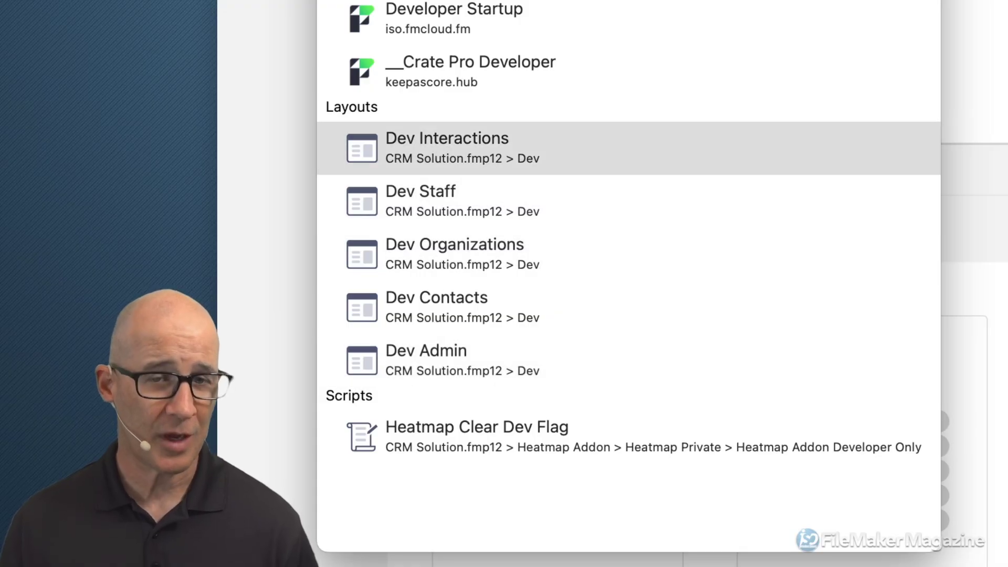
- Open the Dev Interactions layout, then close the CRM Solution window
key(shift)
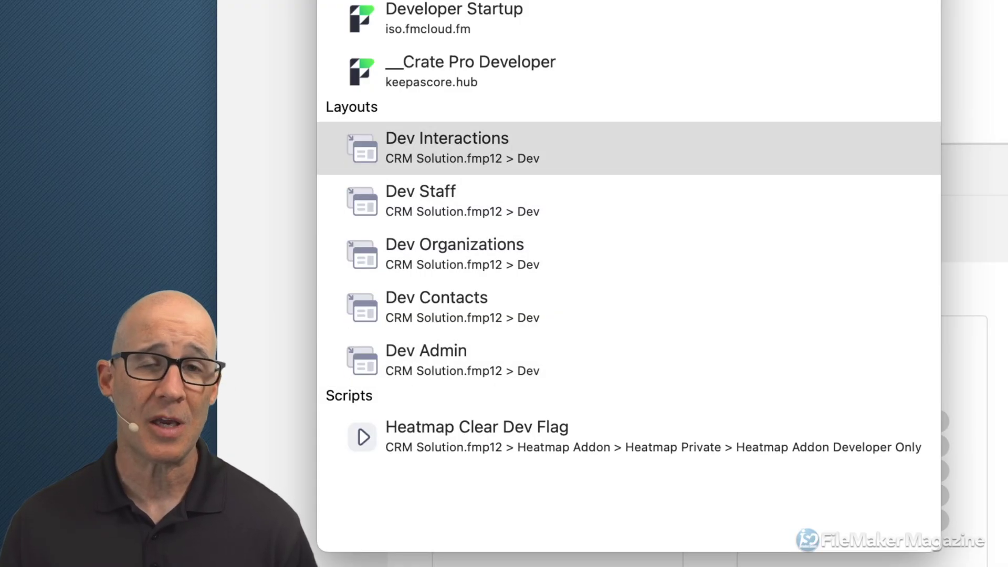
key(shift)
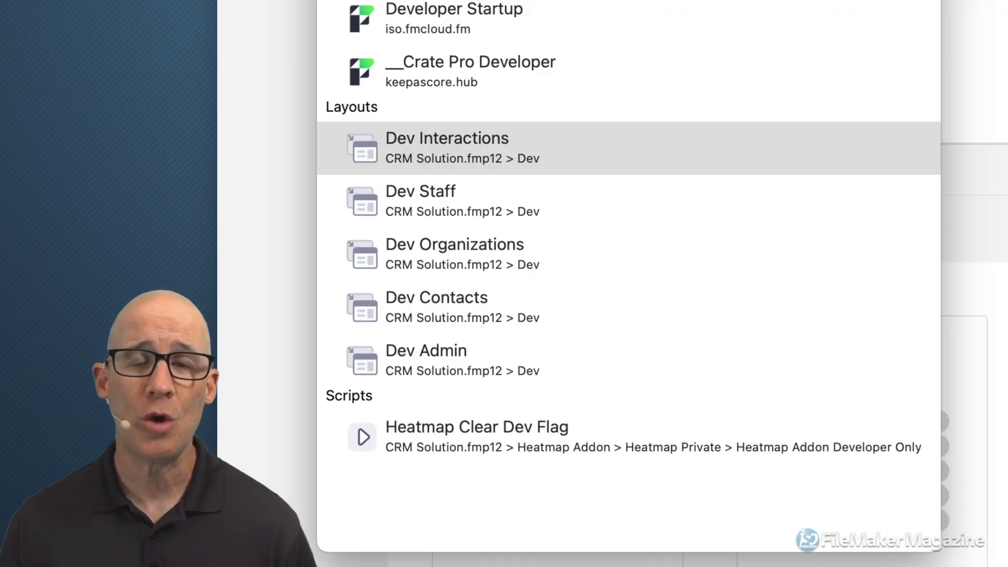
key(Return)
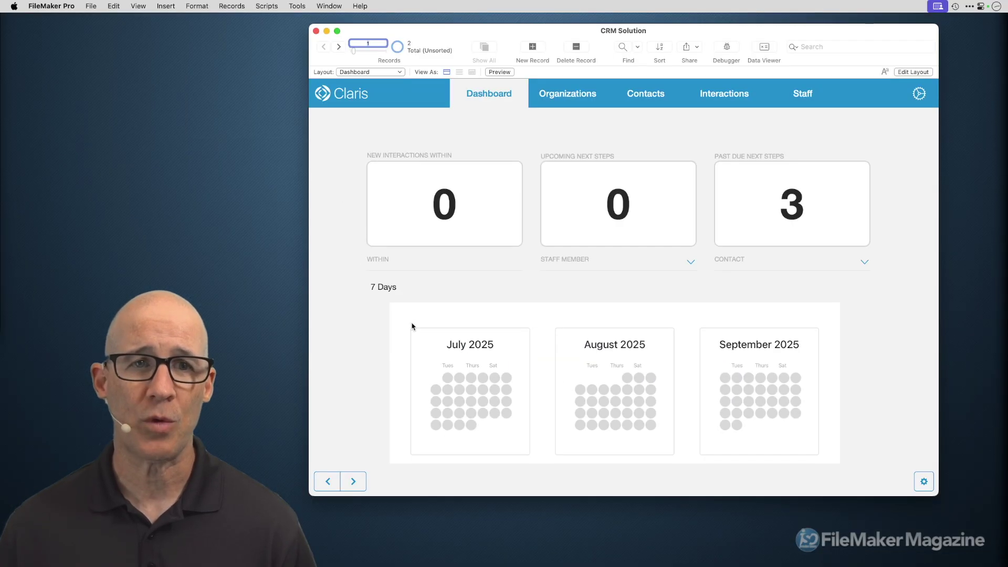
key(super+w)
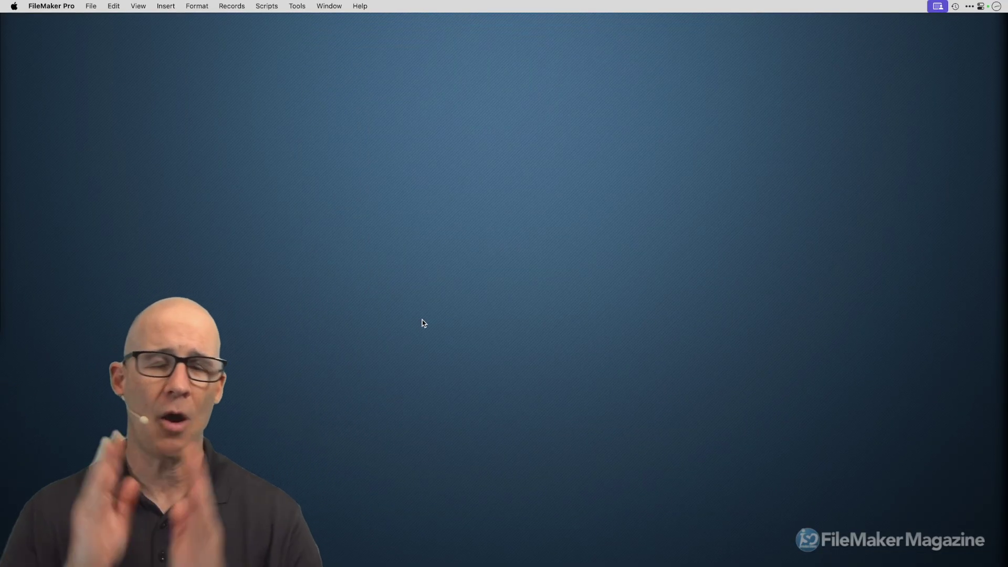
- Reopen the third CRM Solution result found by searching 'crm'
key(super+k)
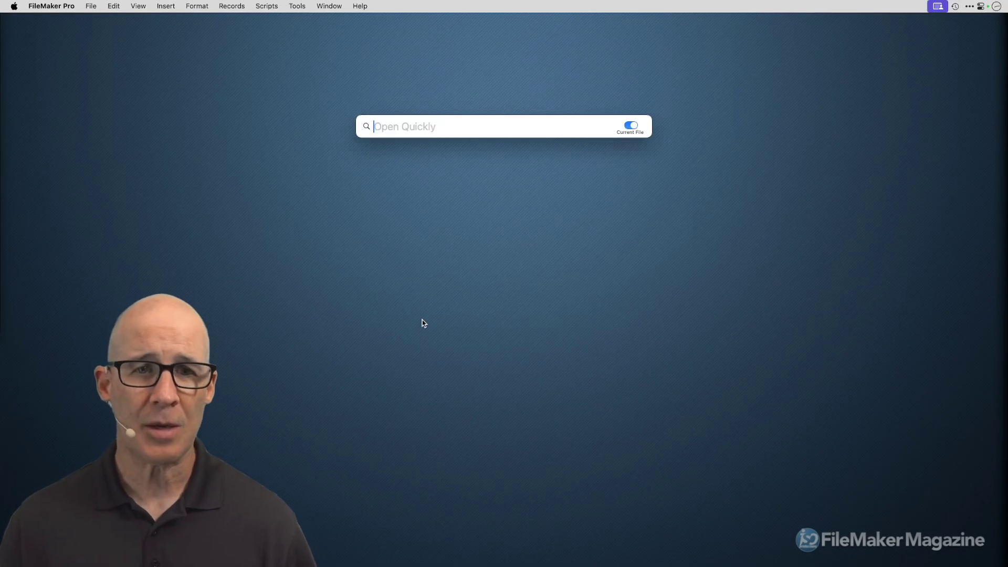
text(crm)
key(Down)
key(Down)
key(Return)
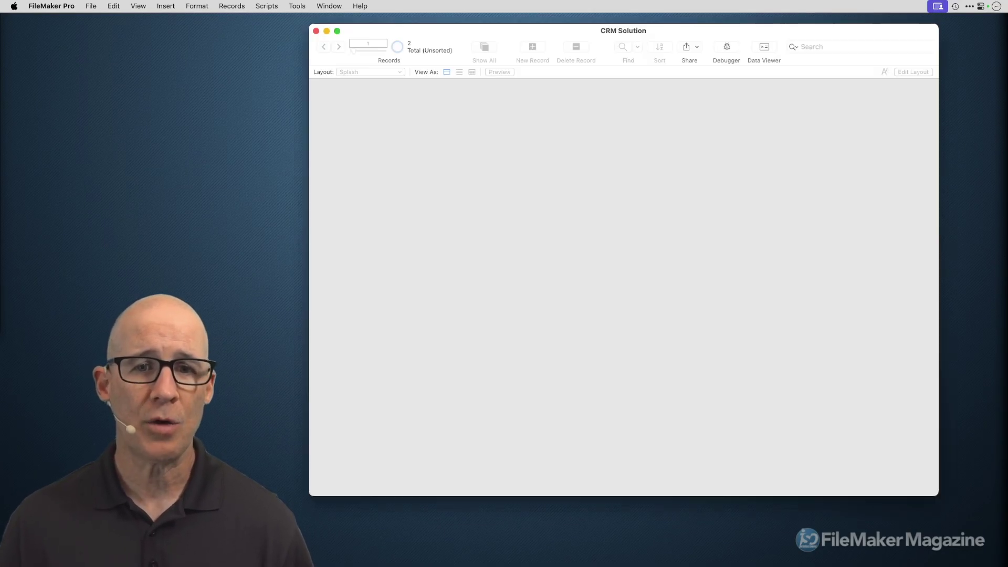
- Switch to the Dev Admin layout via a 'dev' search and move the window toward centre
key(super+k)
text(dev)
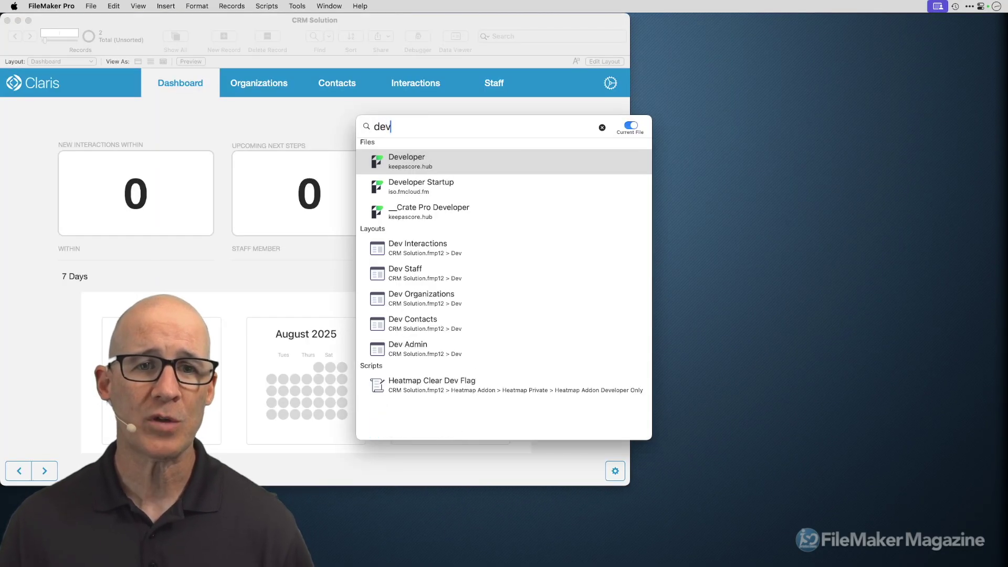
key(Down)
key(Down)
key(Down)
key(Down)
key(Down)
key(Down)
key(Down)
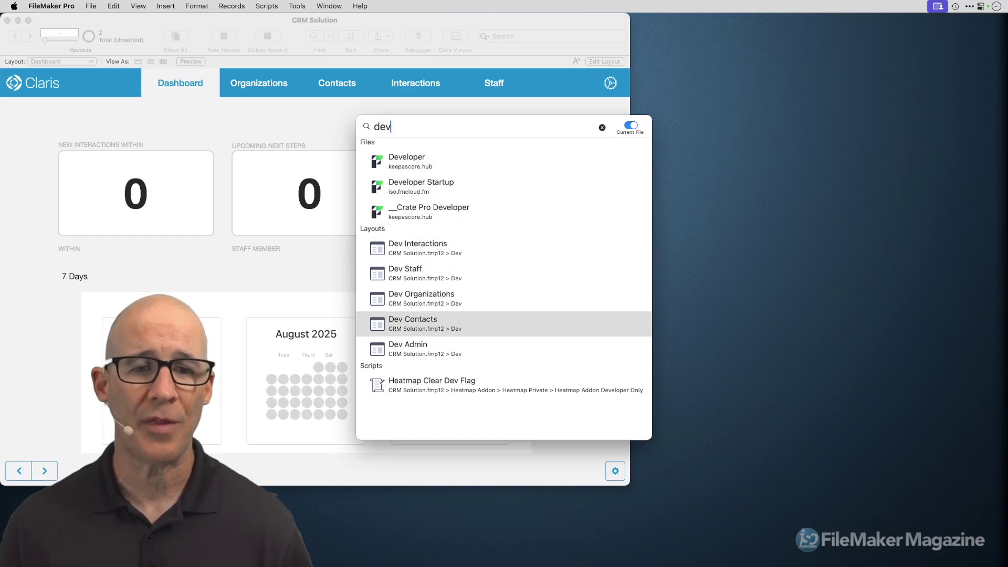
key(Return)
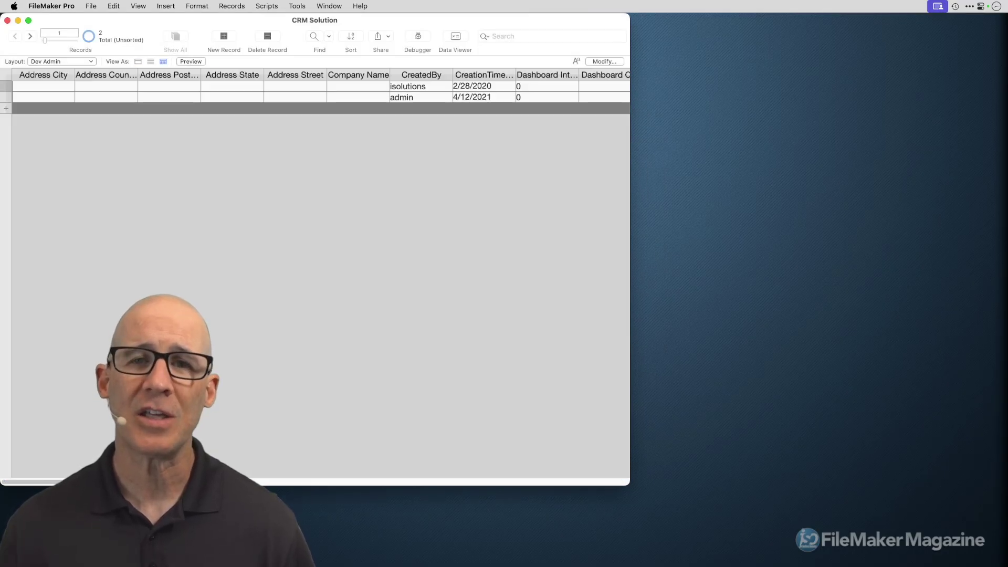
drag(408, 21, 605, 29)
key(super+k)
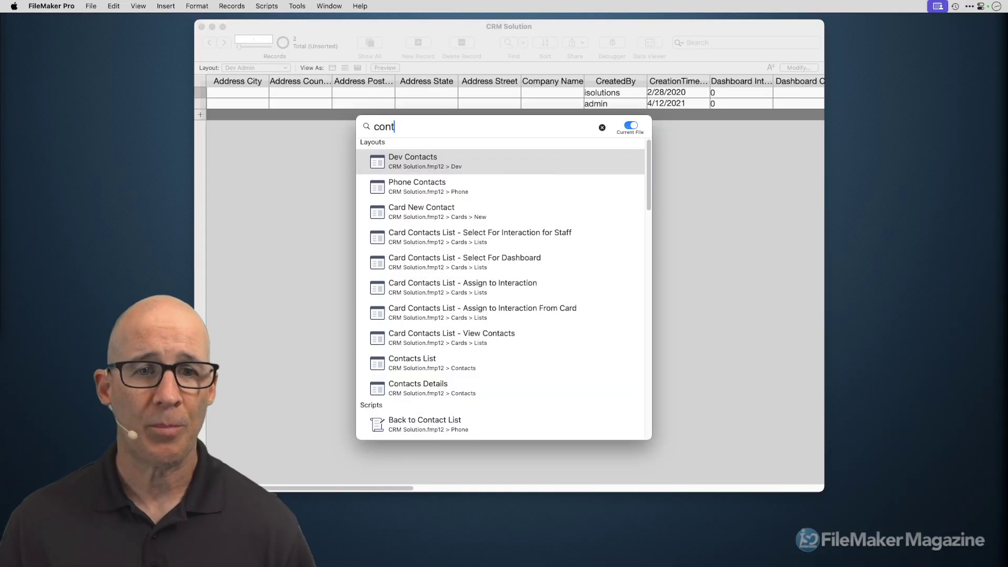
- Open Contacts Details, then open Contacts List in a second window via 'contac' search
key(Down)
key(Down)
key(Down)
key(Down)
key(Down)
key(Down)
key(Down)
key(Down)
key(Down)
key(Return)
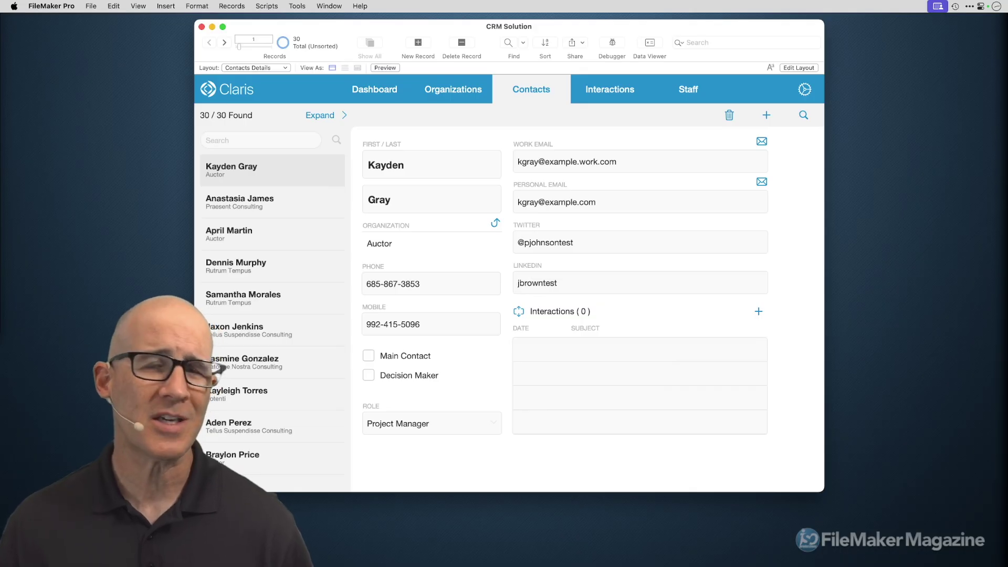
key(super+k)
text(conta)
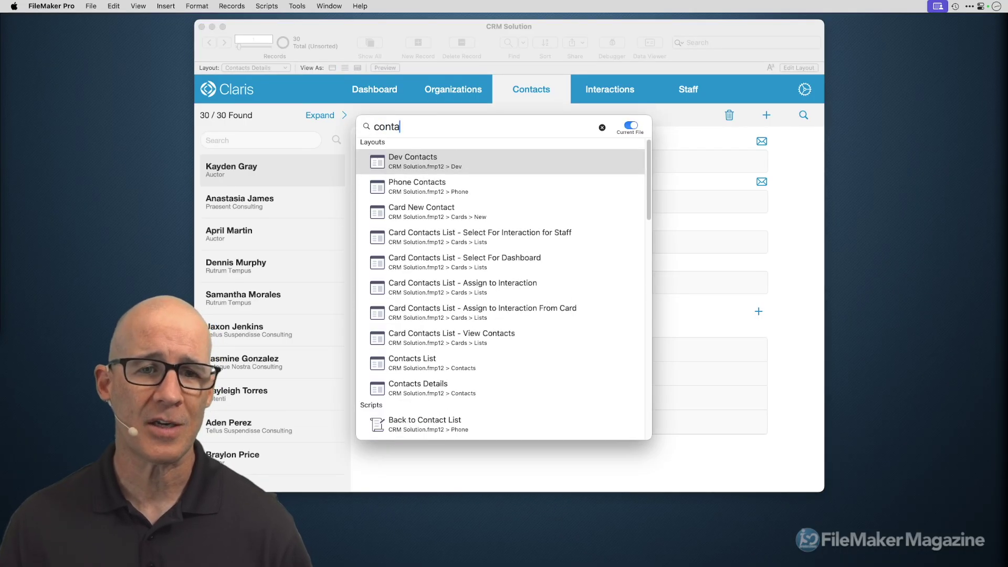
text(c)
key(Down)
key(Down)
key(Down)
key(Down)
key(Down)
key(Down)
key(Down)
key(Down)
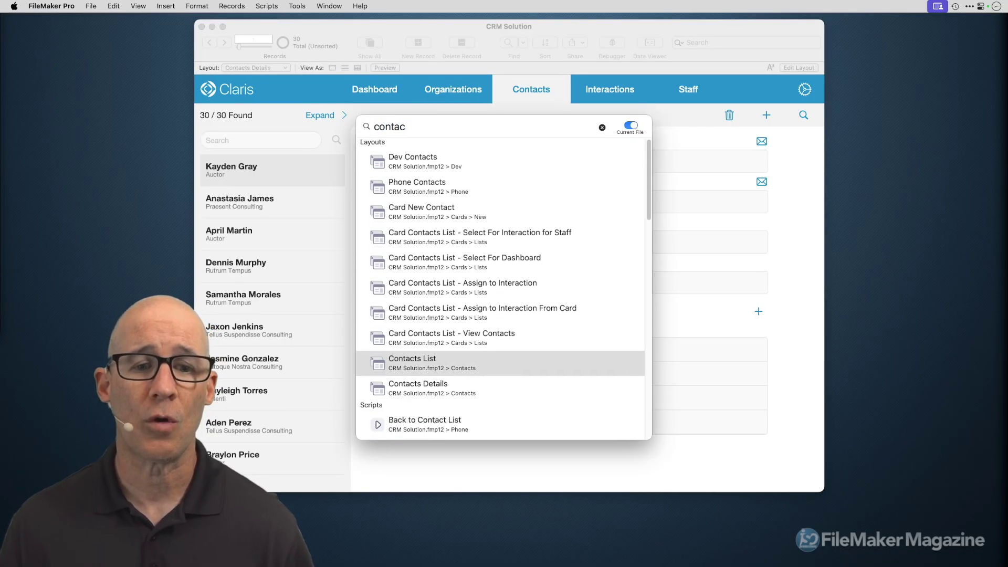
key(shift+Return)
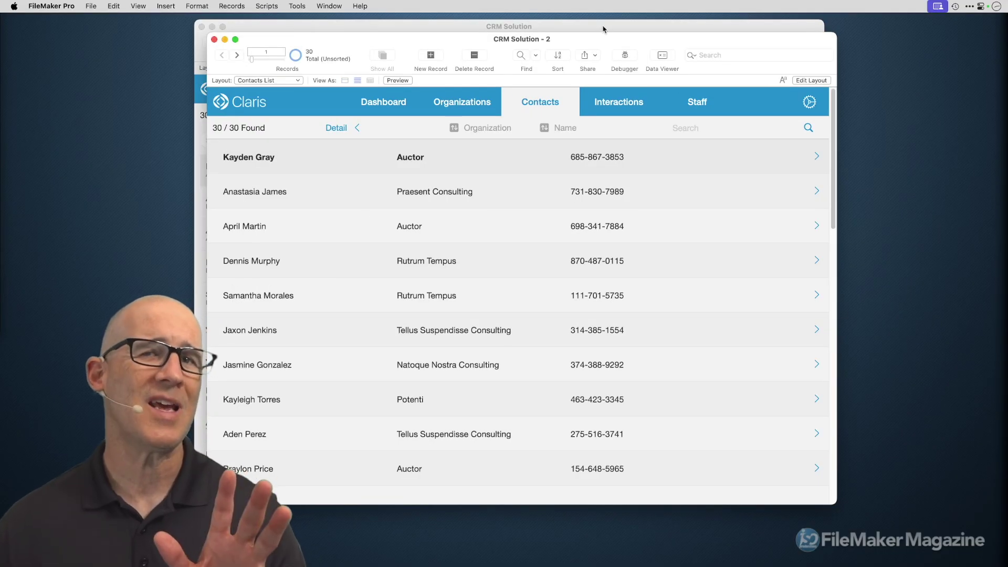
- Move the CRM Solution - 2 window aside and bring Contacts Details to the front
drag(588, 41, 677, 55)
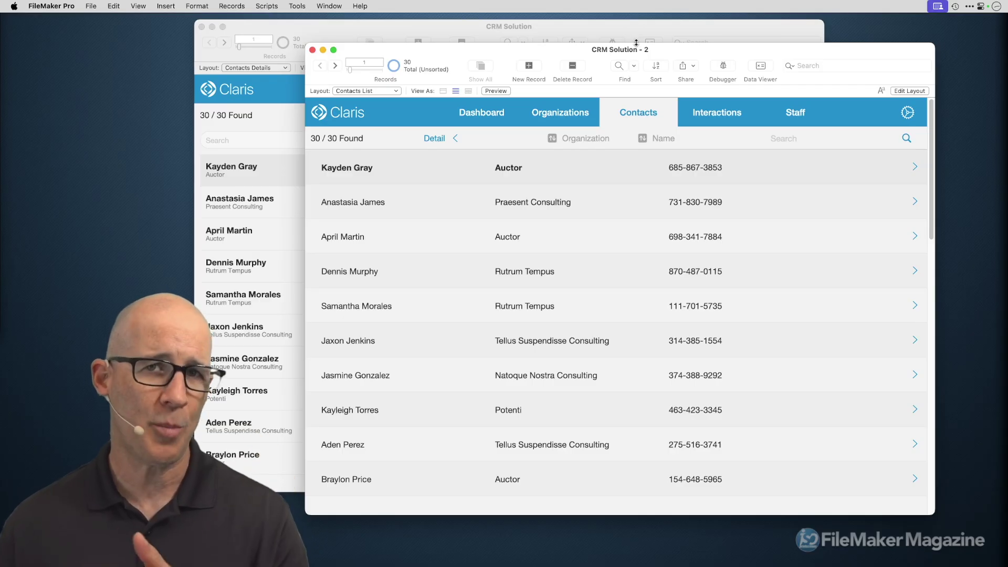
drag(629, 44, 677, 54)
click(598, 31)
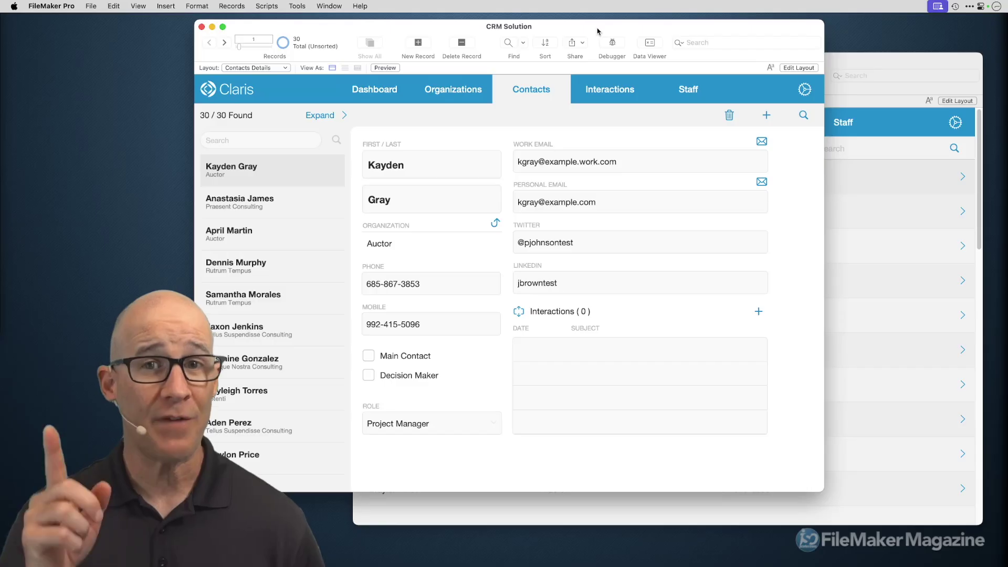
- Put Contacts Details in Layout mode and glance at the Contacts table's 21 fields
key(super+l)
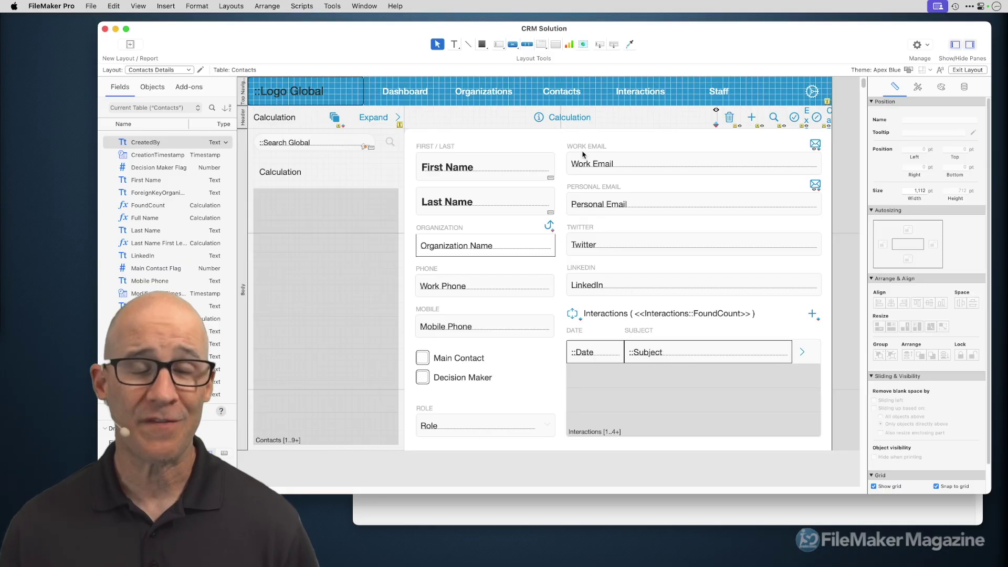
key(super+shift+d)
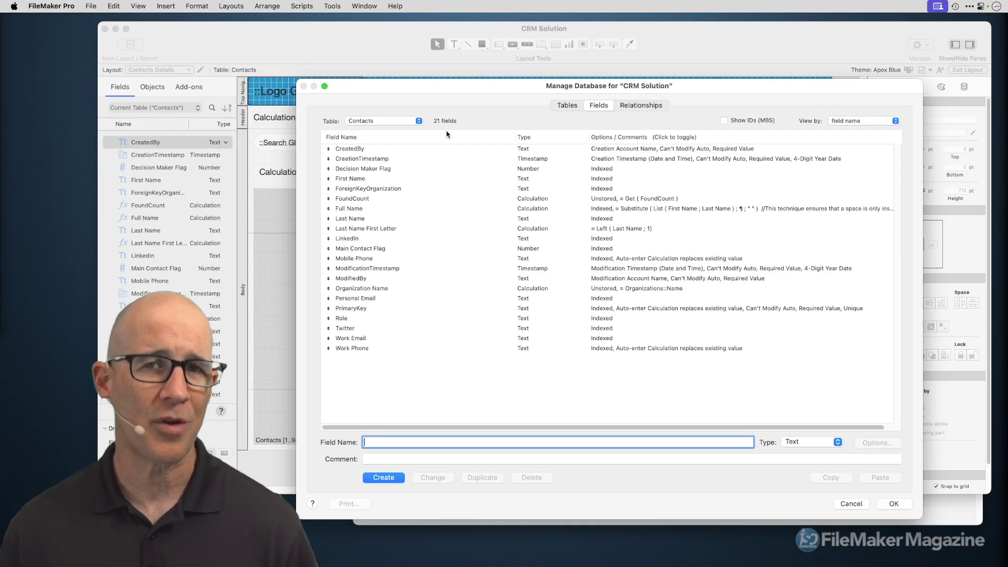
click(854, 504)
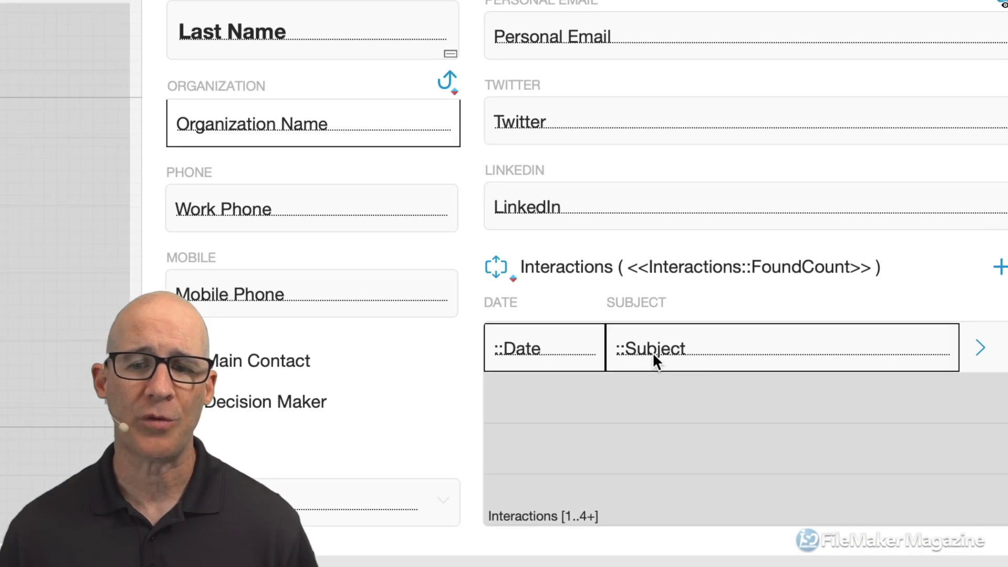
- Select the portal's ::Subject field and list the Interactions table's fields, picking out Subject
click(634, 361)
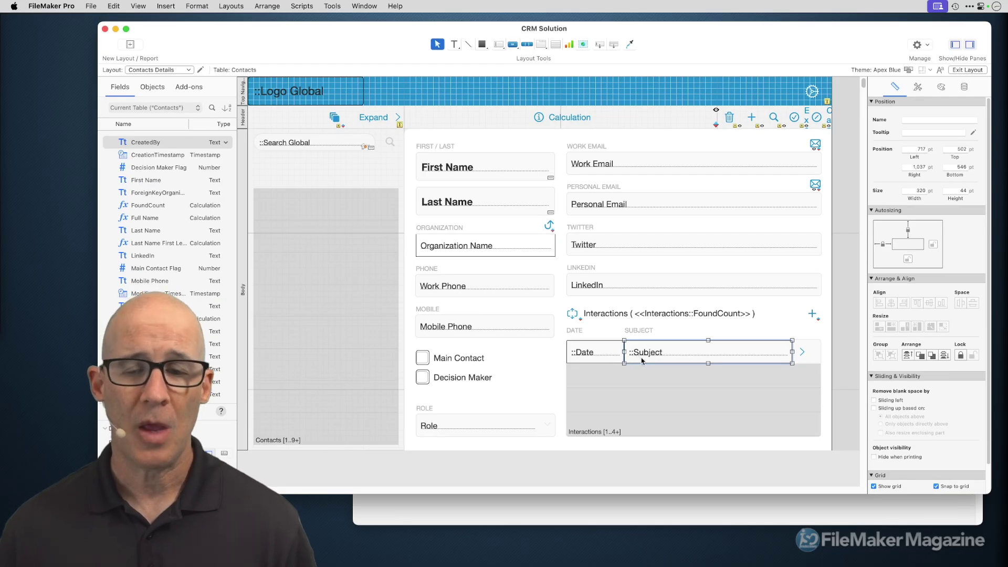
click(140, 108)
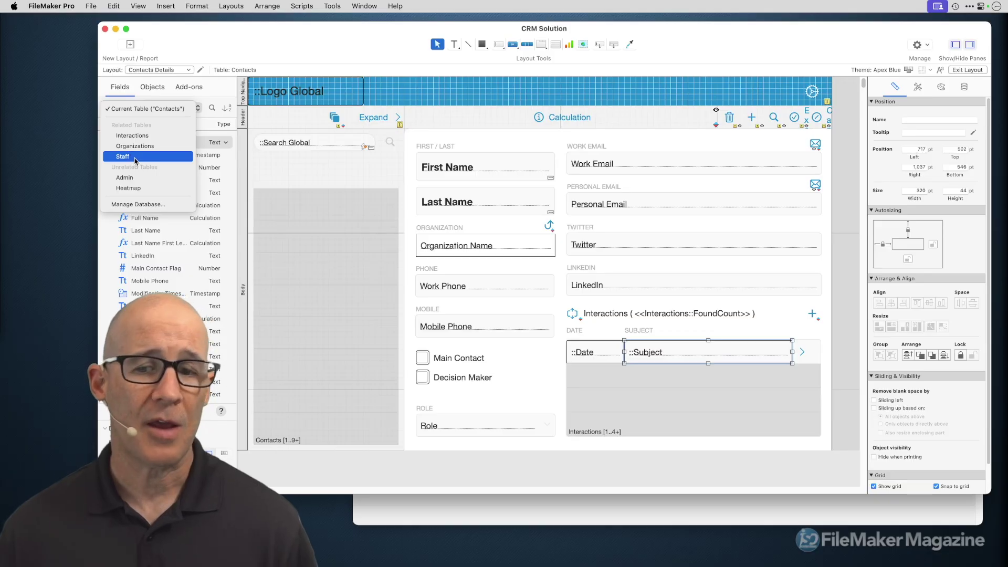
key(Escape)
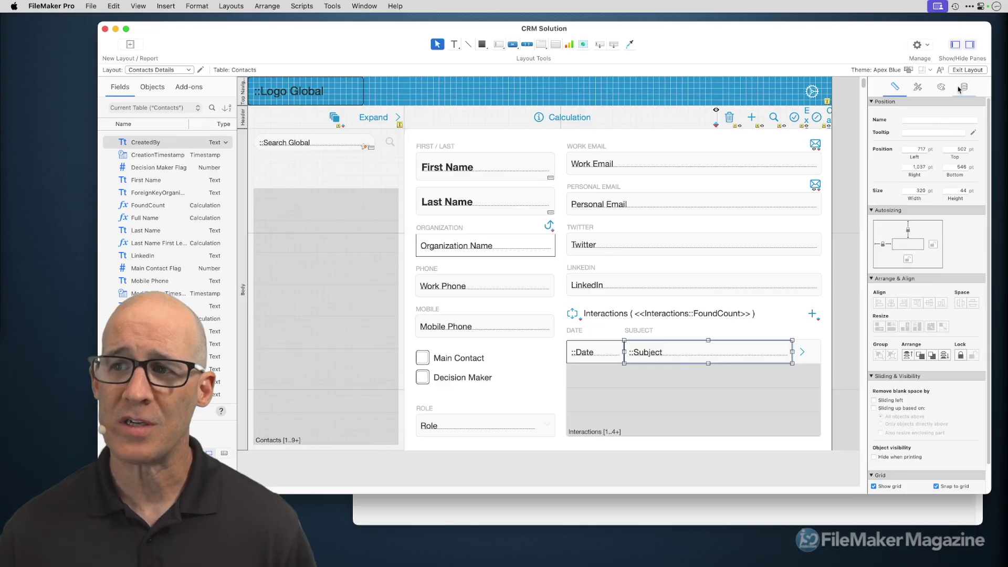
click(964, 88)
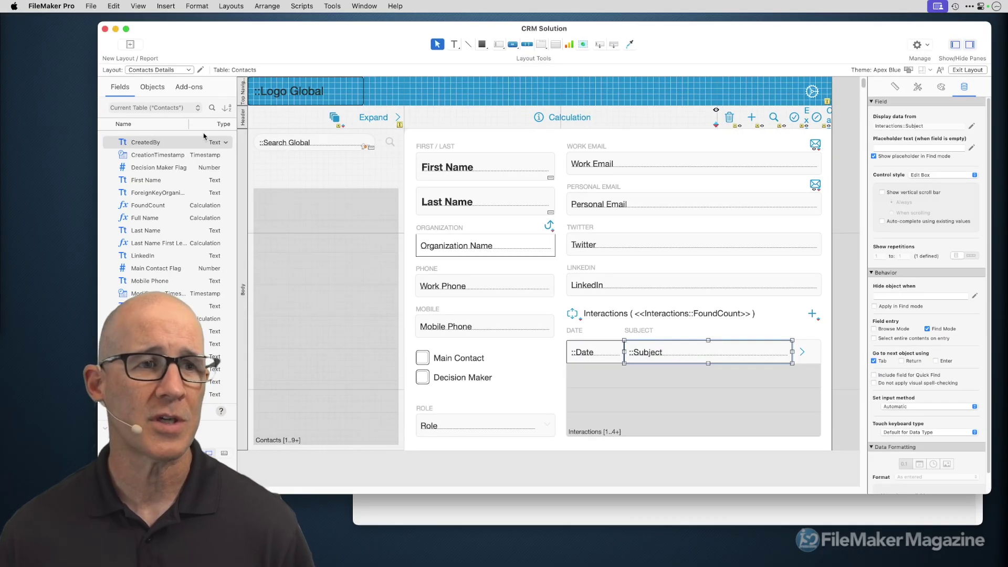
click(176, 109)
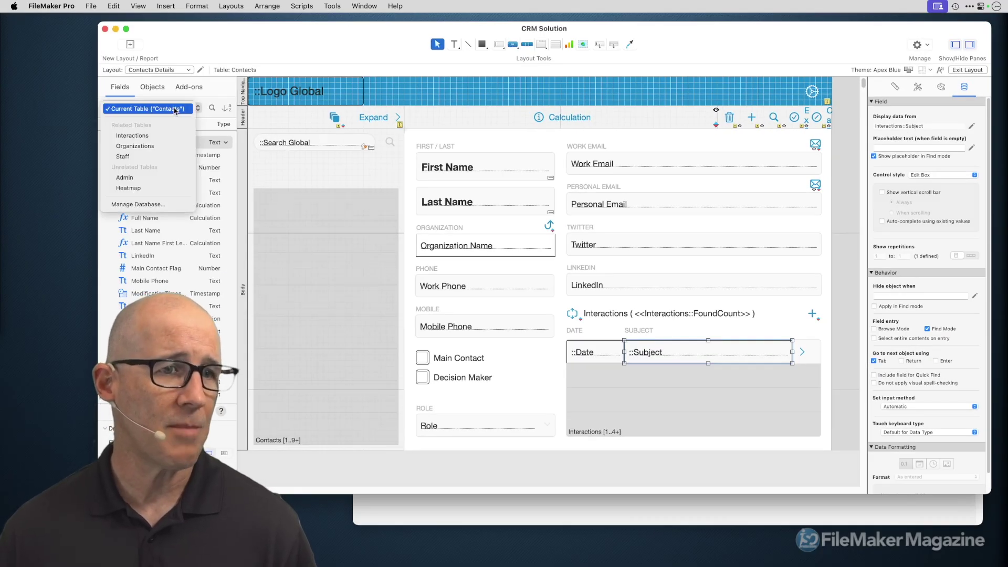
click(163, 137)
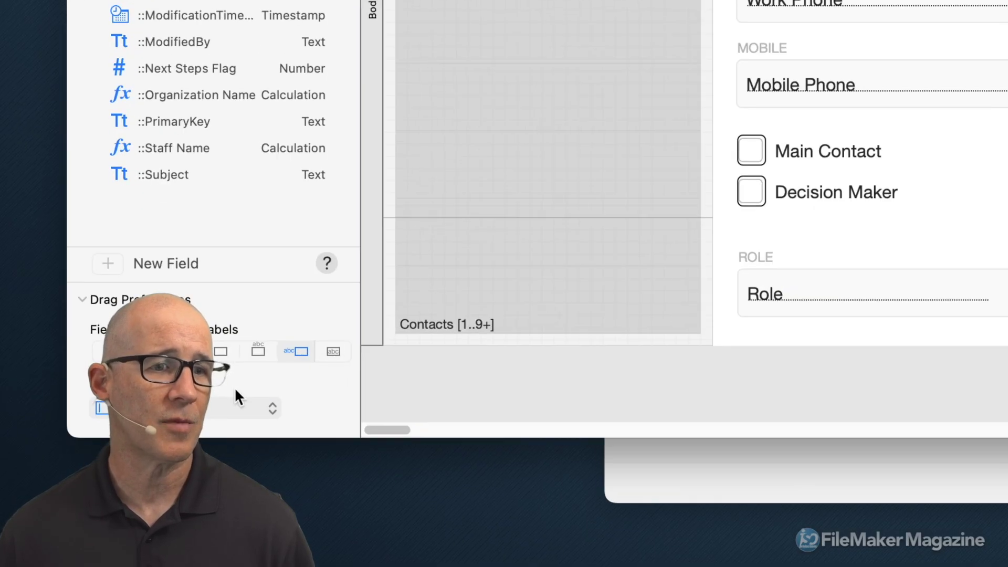
click(167, 172)
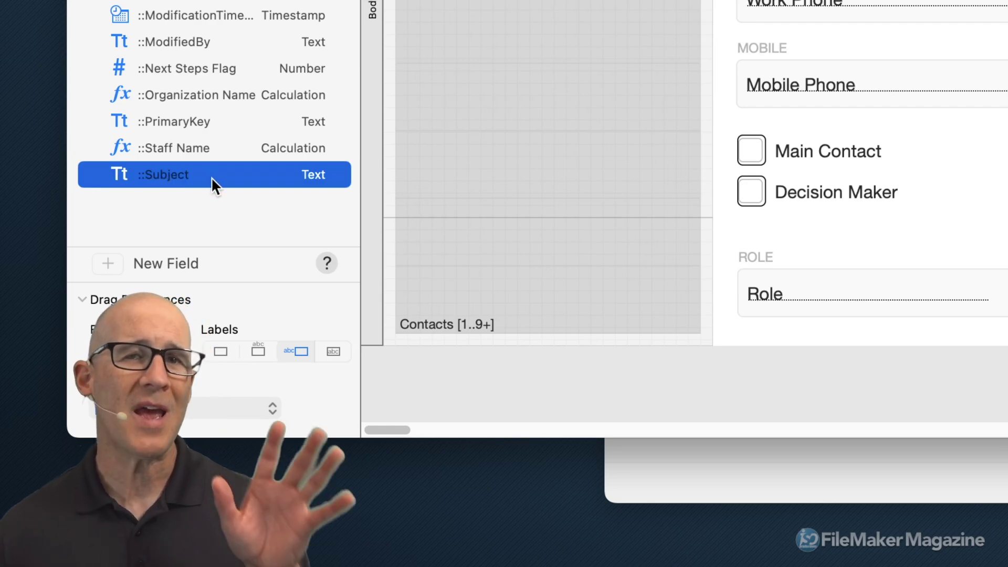
right_click(266, 175)
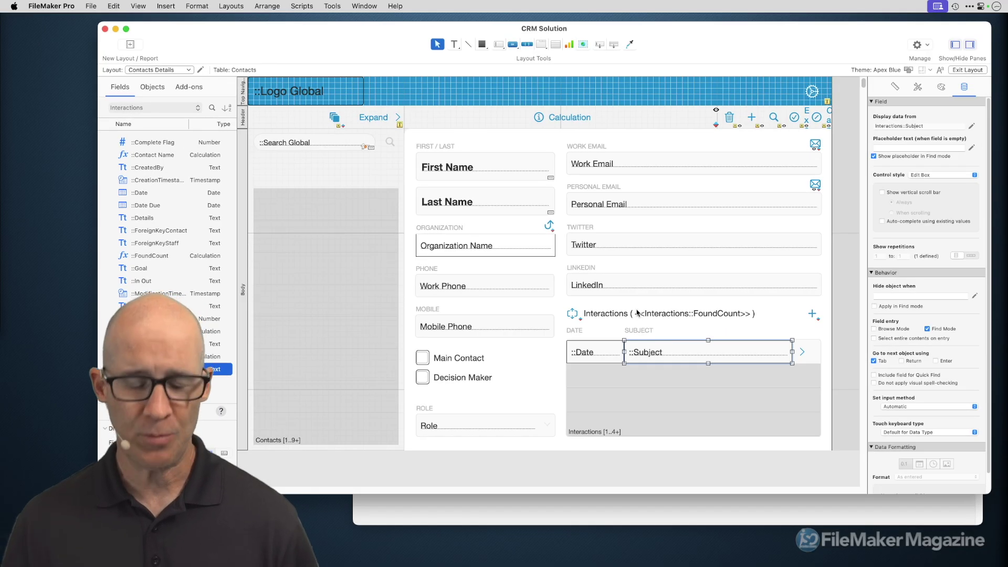
- Search 'subje' in quick search to open the Interactions Subject field in Manage Database
key(super+shift+o)
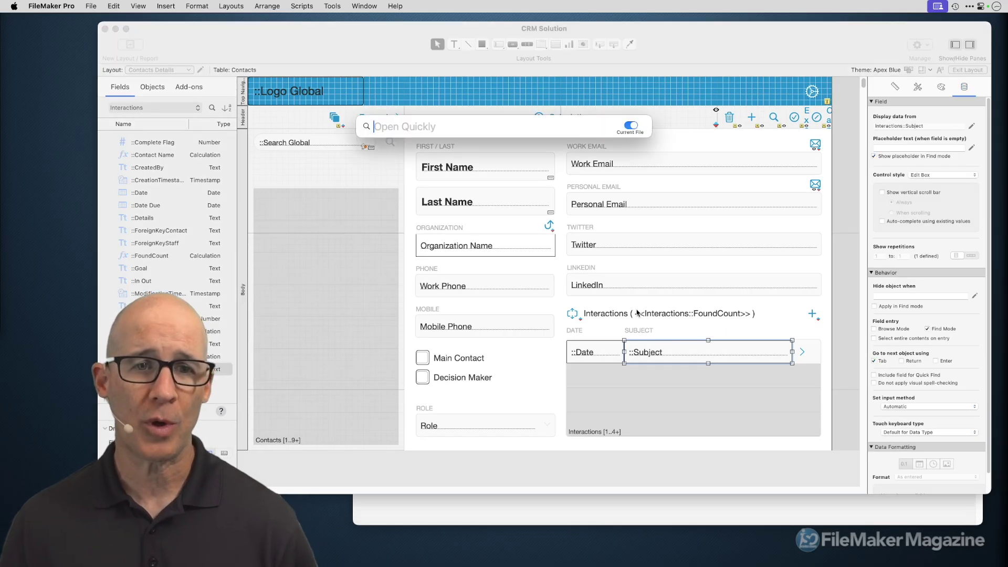
text(subje)
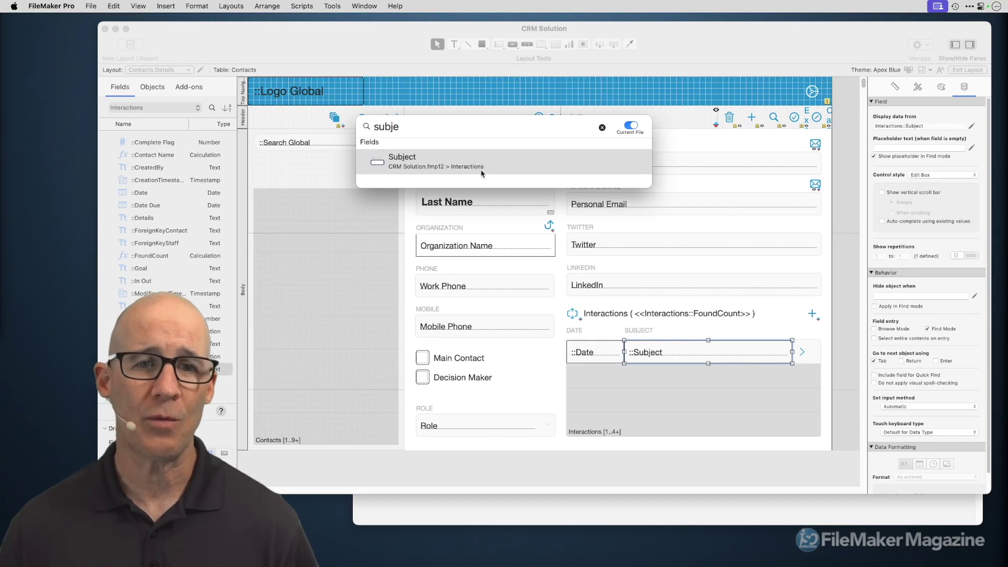
key(Return)
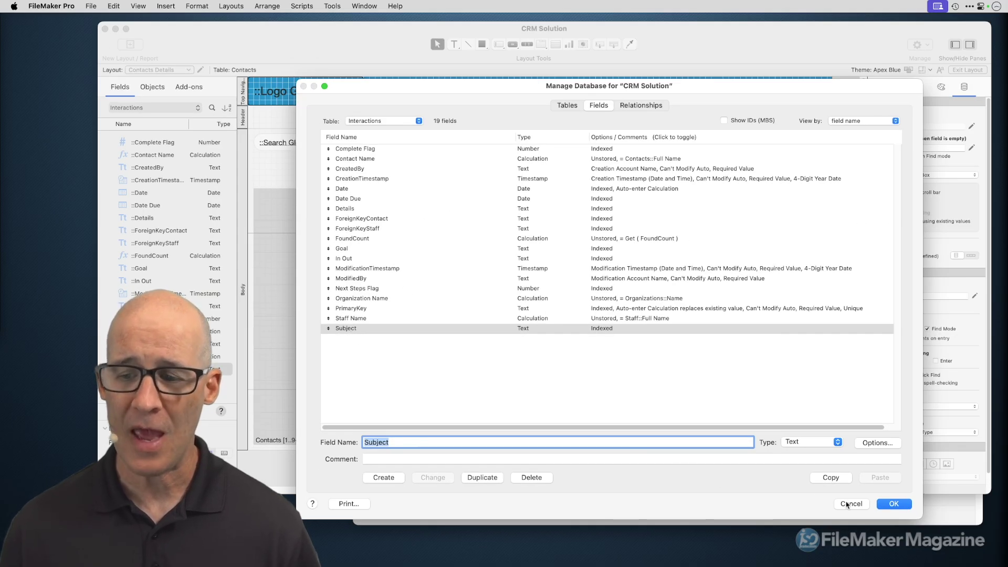
- Cancel Manage Database, returning to Contacts Details in Layout mode
click(847, 504)
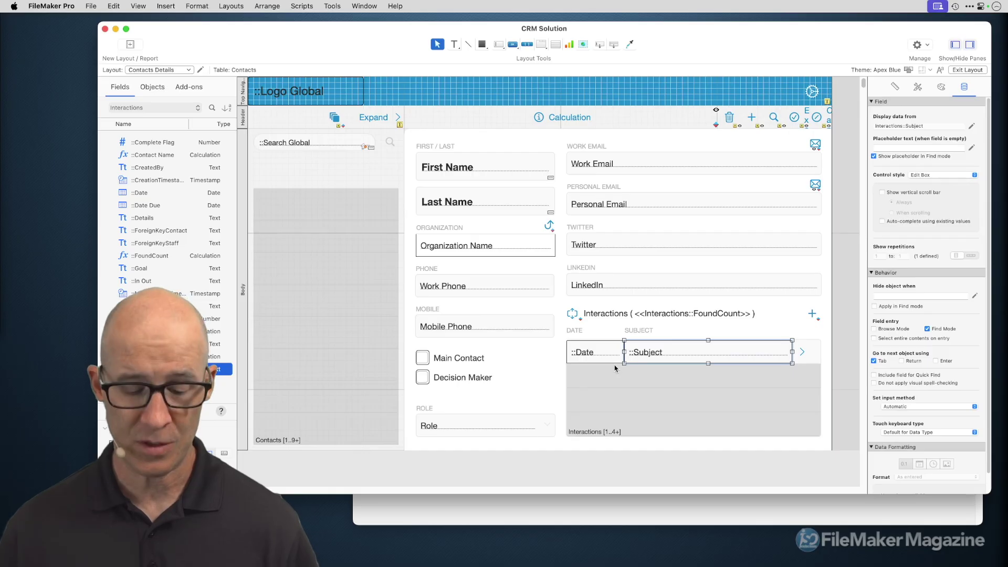
- Return to Browse mode on Contacts Details, then check the Window menu's Tile options without tiling
key(super+b)
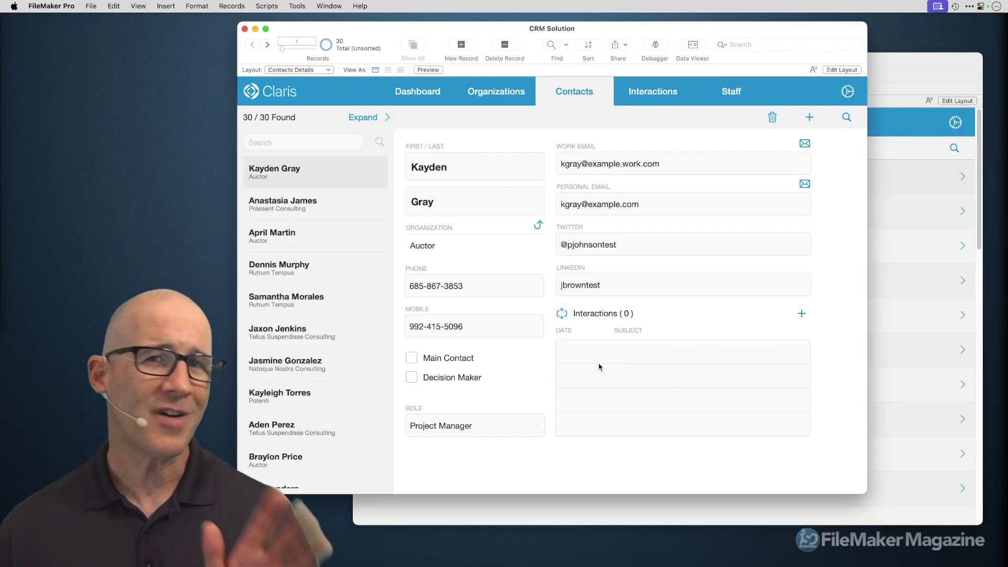
click(329, 5)
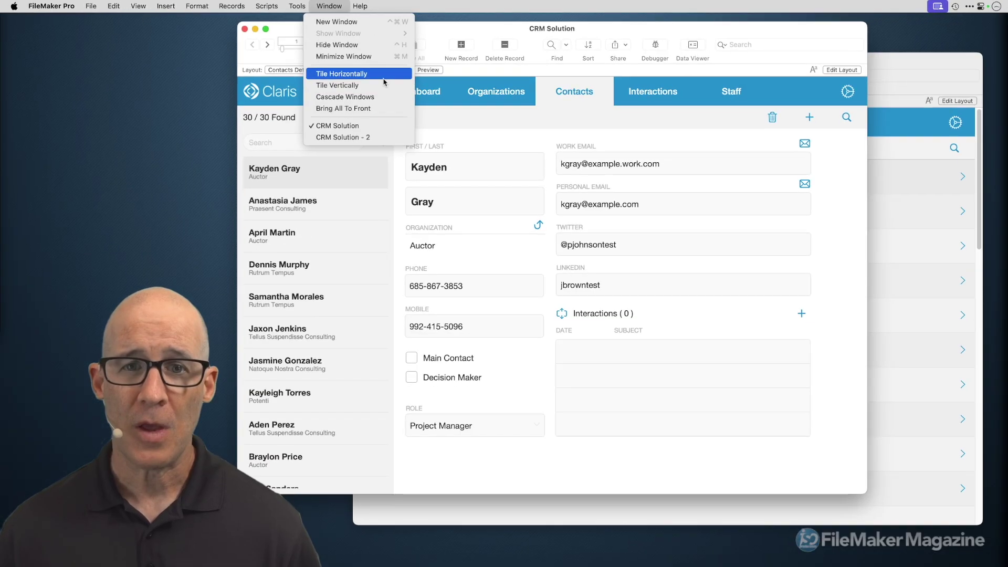
click(592, 36)
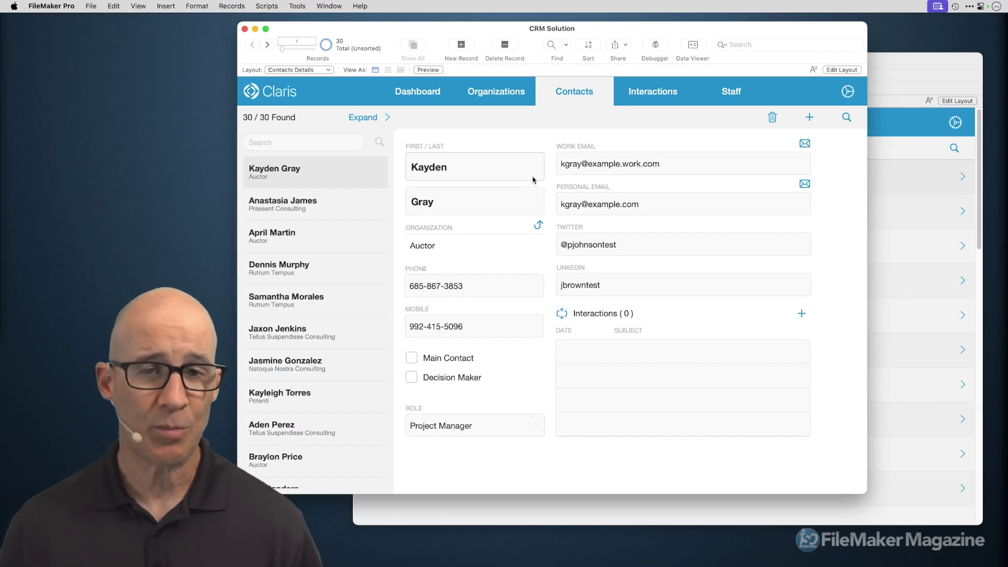
- Use Open Quickly with 'orga' to open Organizations List in a new window
key(super+shift+o)
text(or)
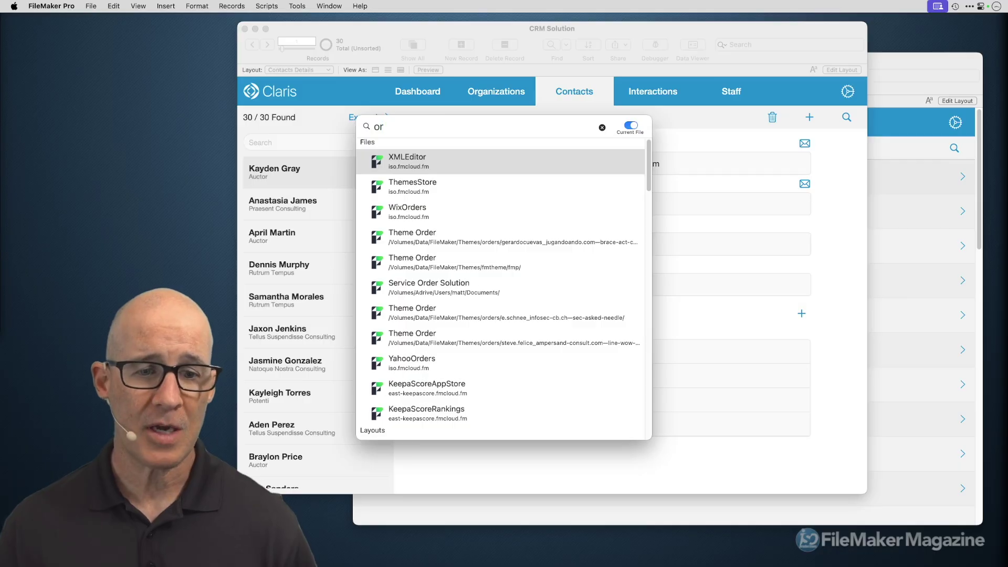
text(gan)
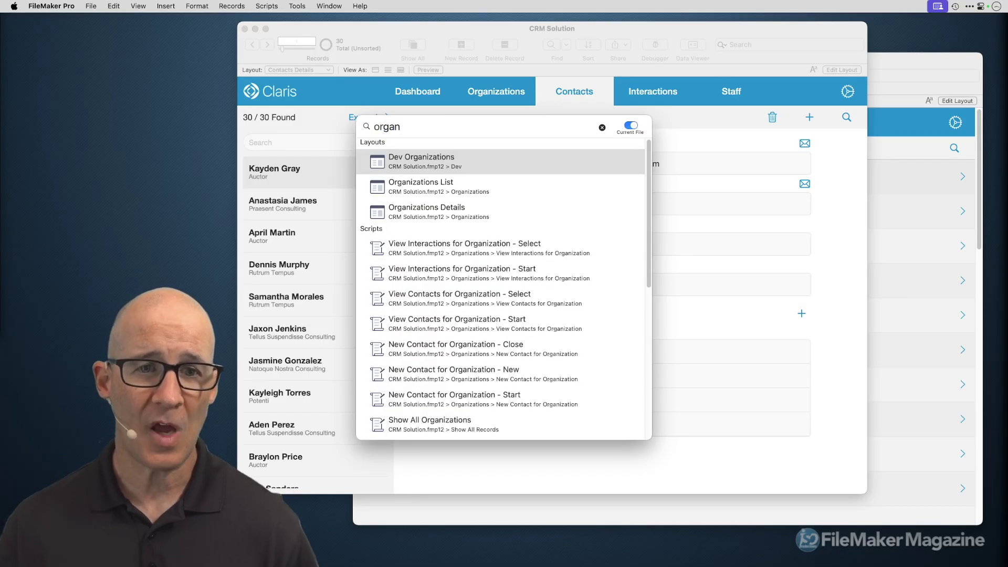
text(j)
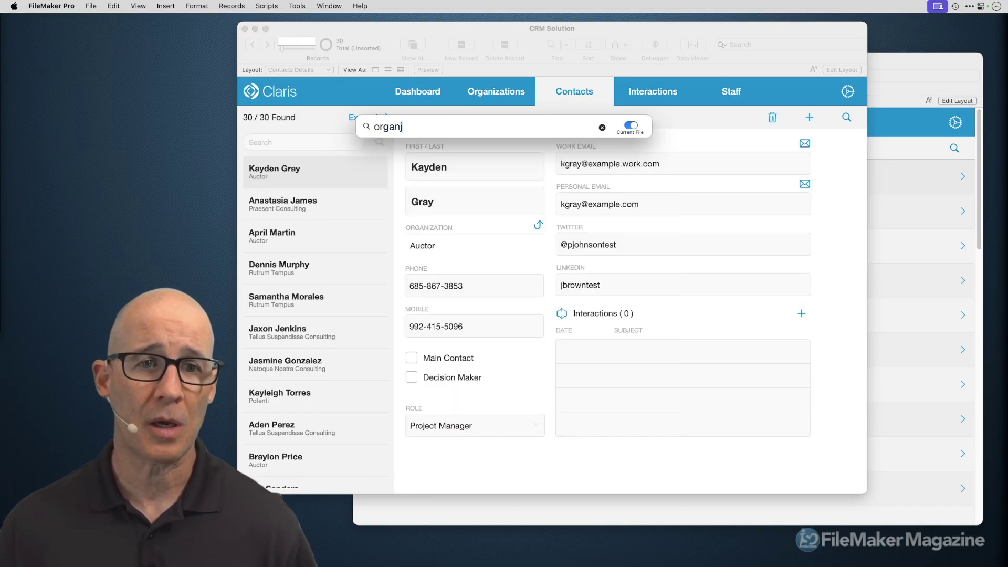
key(BackSpace)
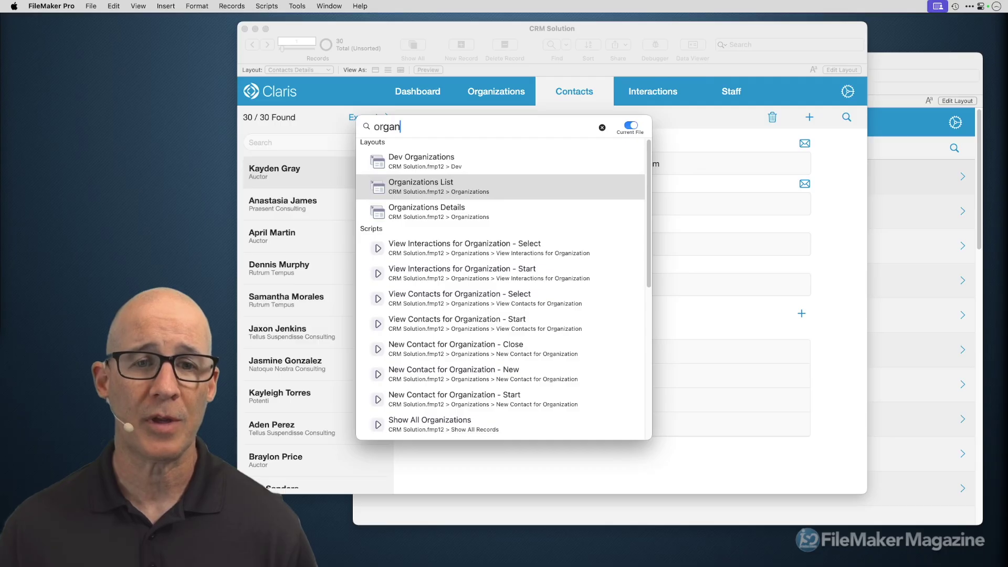
key(Return)
- Search 'orga' again and open Organizations Details in another new window
key(super+k)
text(orga)
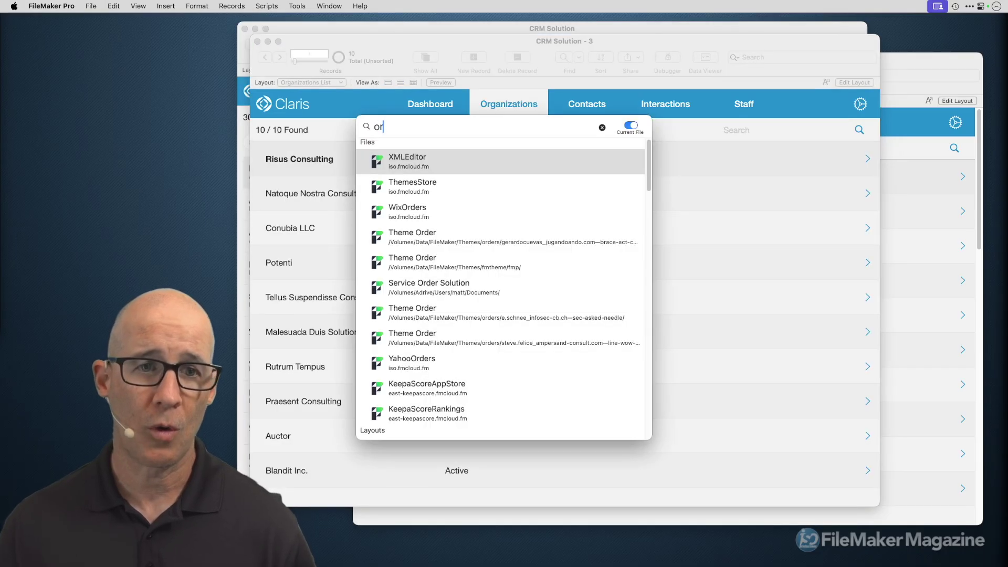
key(Down)
key(Down)
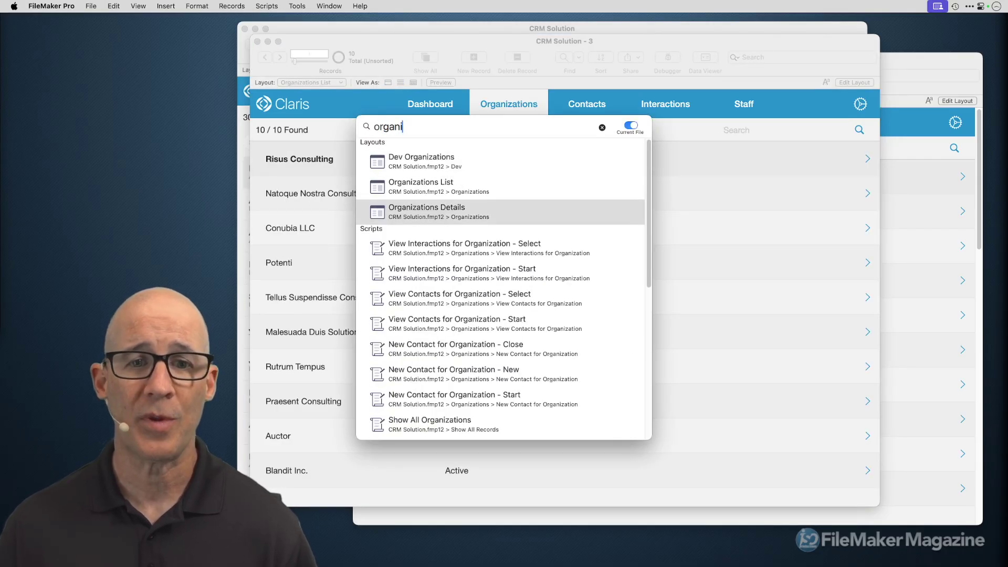
key(Return)
click(309, 5)
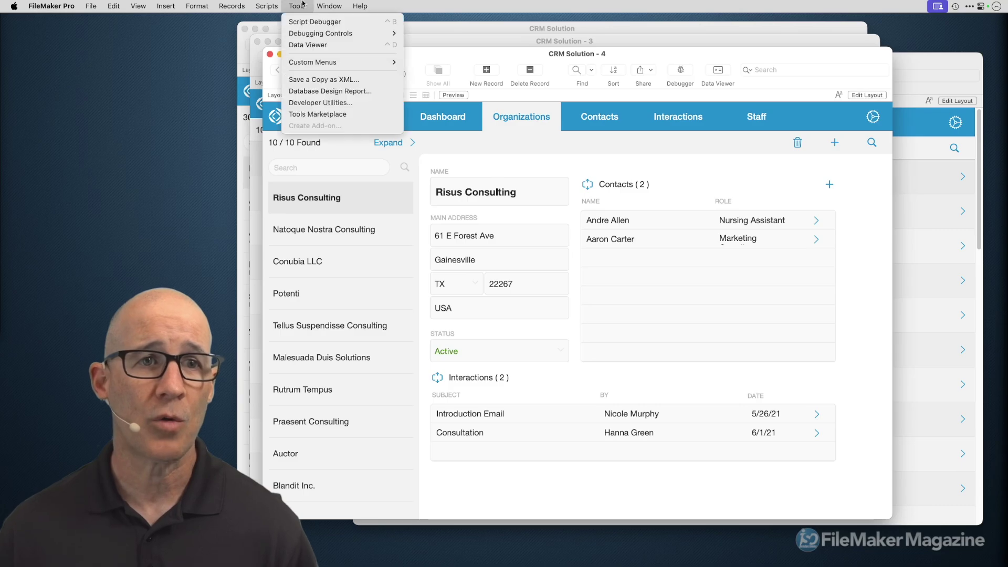
- Tile the four CRM Solution windows, bring - 4 and - 2 forward, then re-tile into quadrants
mouse_move(329, 6)
click(341, 74)
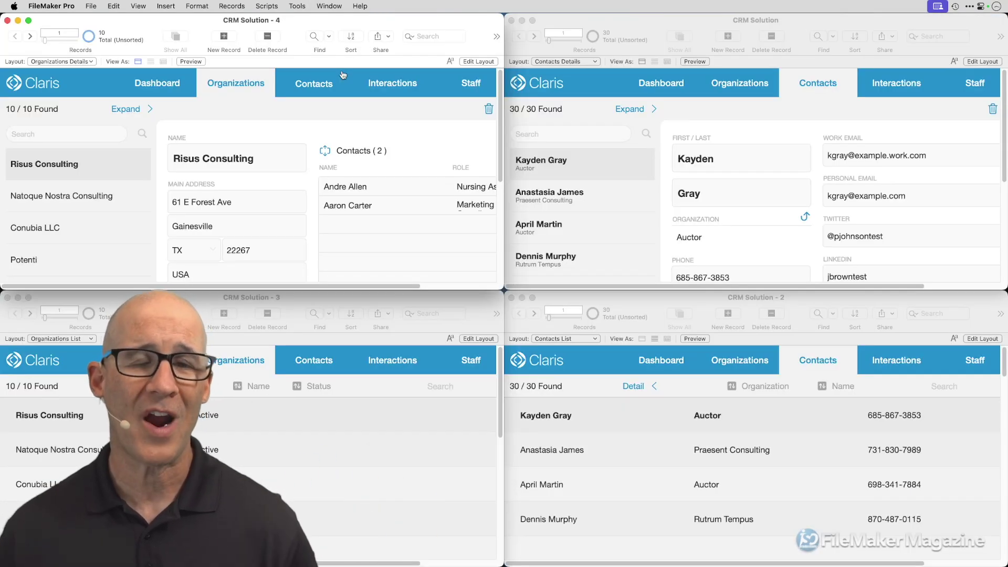
drag(654, 23, 501, 49)
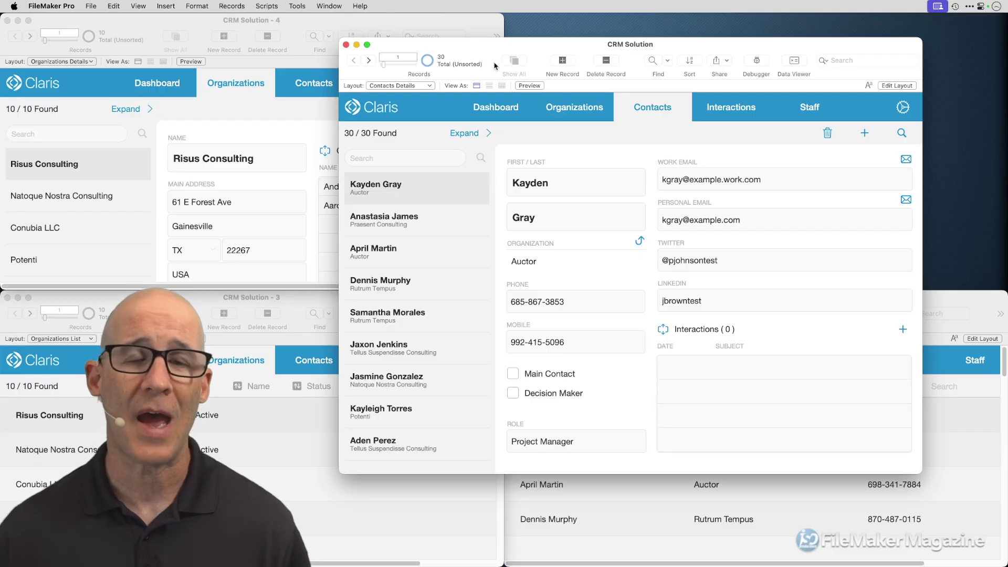
click(377, 36)
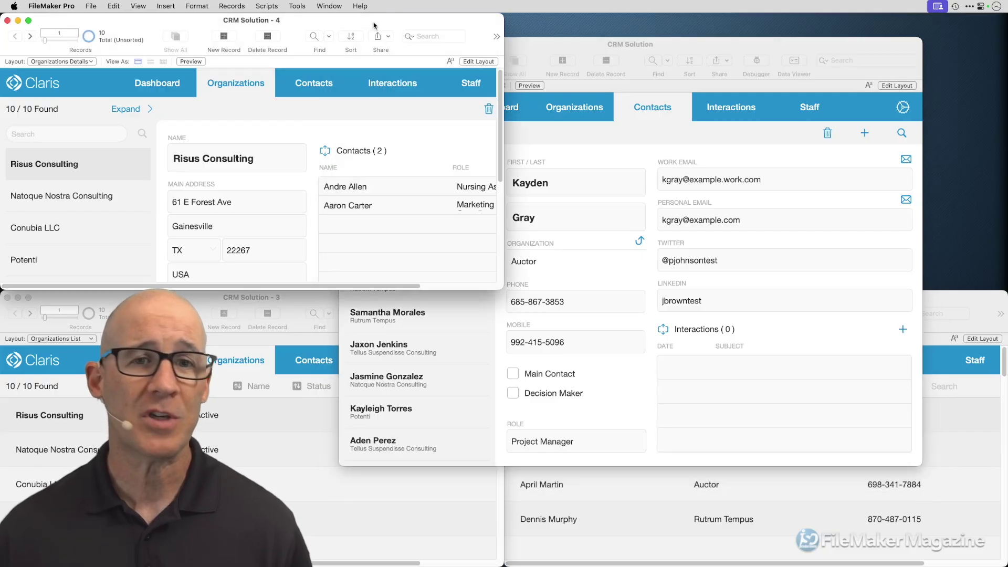
click(968, 314)
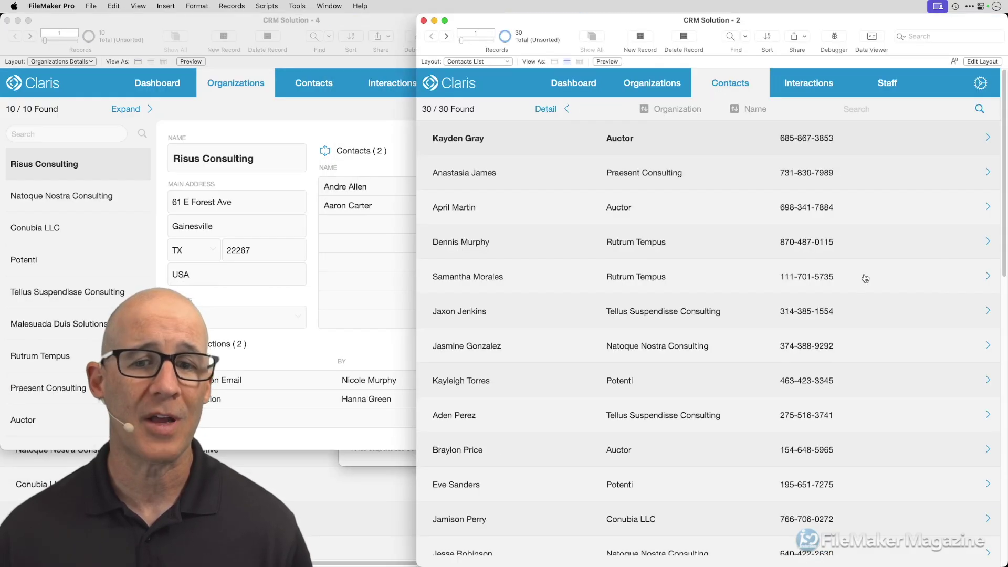
click(328, 5)
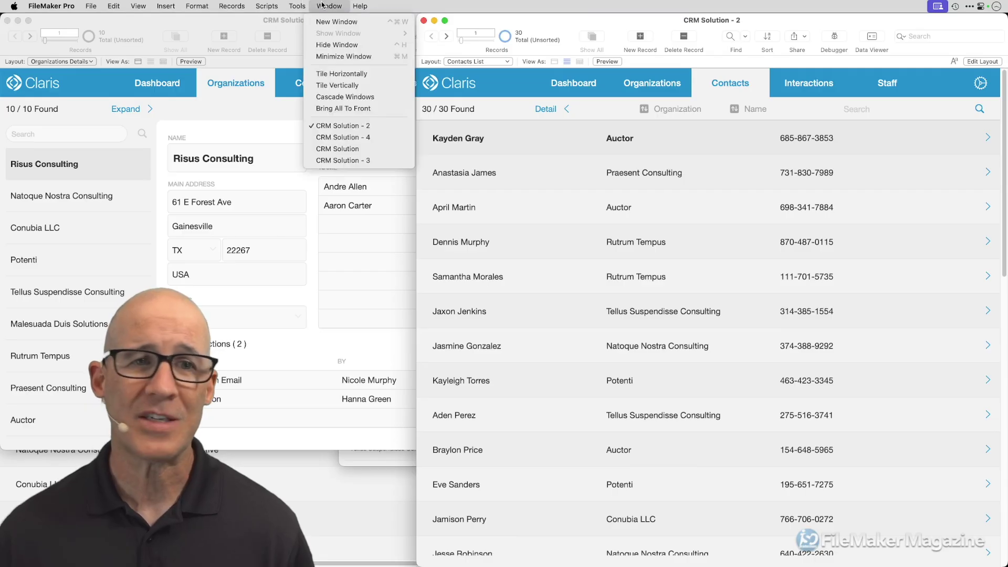
click(352, 81)
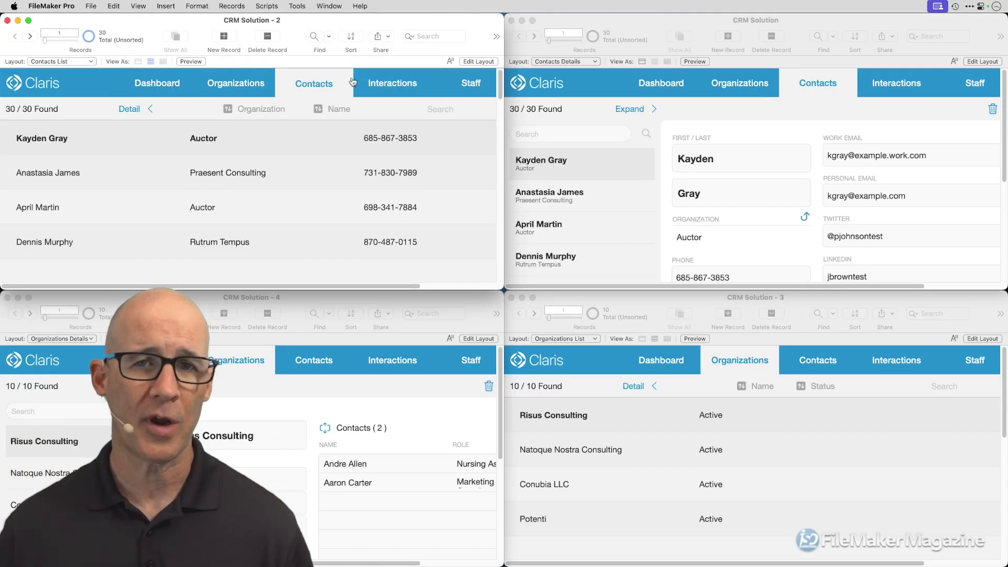
- Close the other CRM Solution windows, leaving CRM Solution - 3 centred and enlarged
key(super+w)
key(super+w)
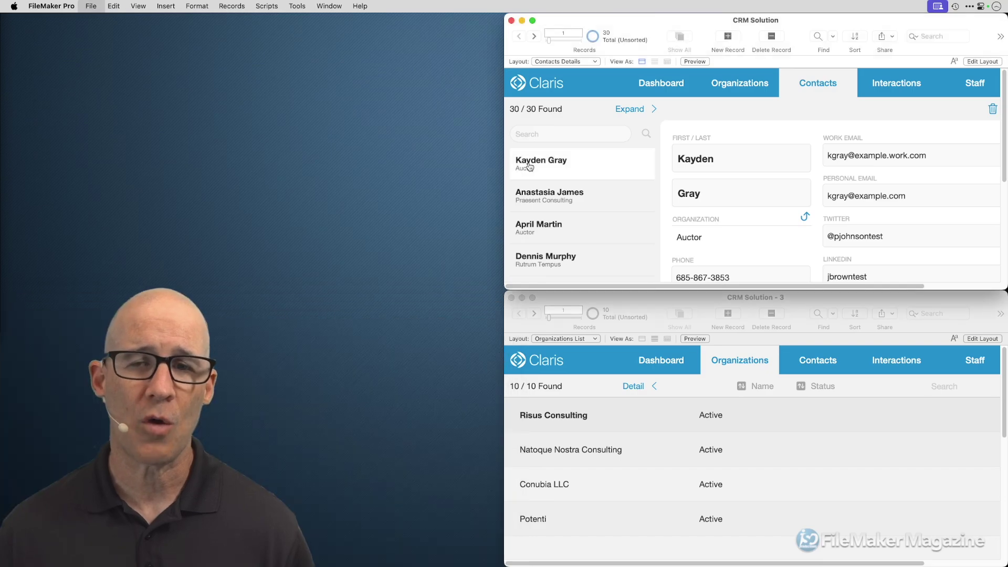
key(super+w)
drag(653, 298, 480, 78)
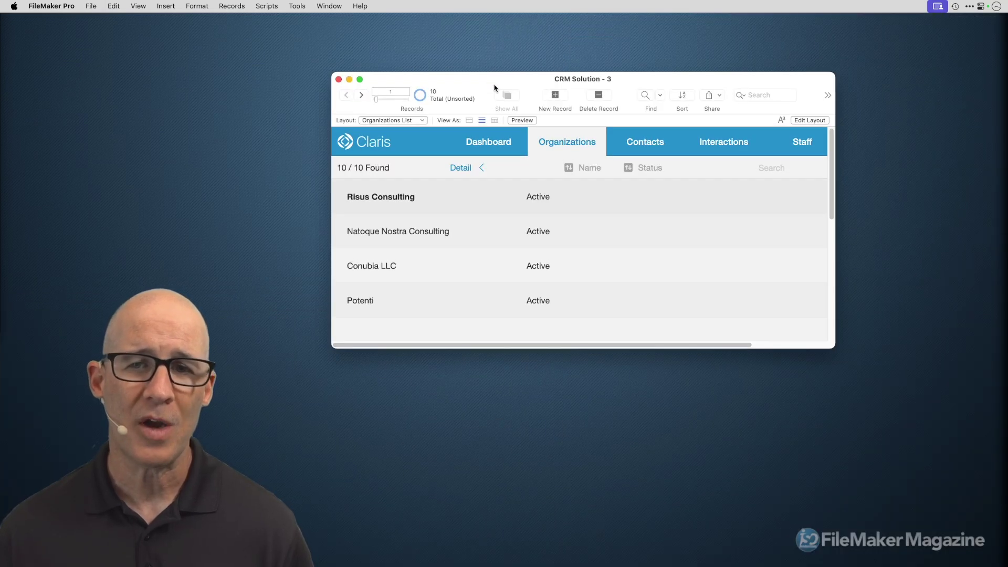
double_click(496, 89)
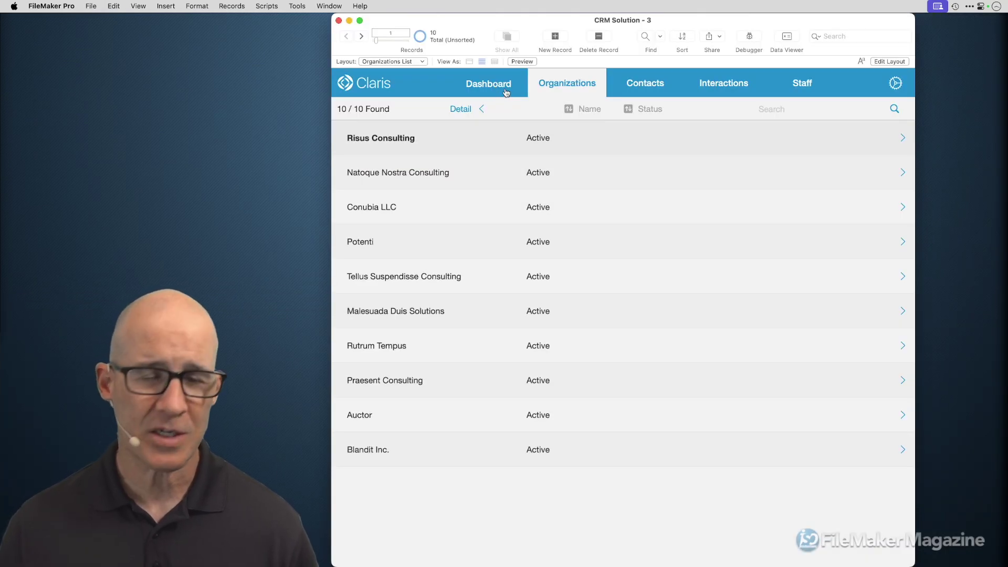
- Search Open Quickly for 'contact' and switch to the Contacts Details layout
key(super+k)
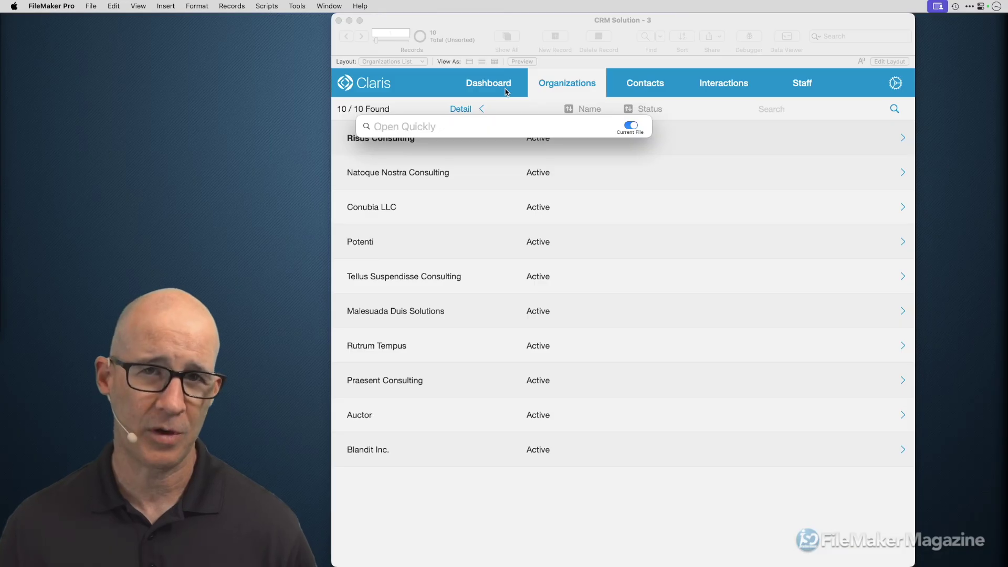
text(contact)
key(Down)
key(Down)
key(Down)
key(Down)
key(Down)
key(Down)
key(Down)
key(Down)
key(Down)
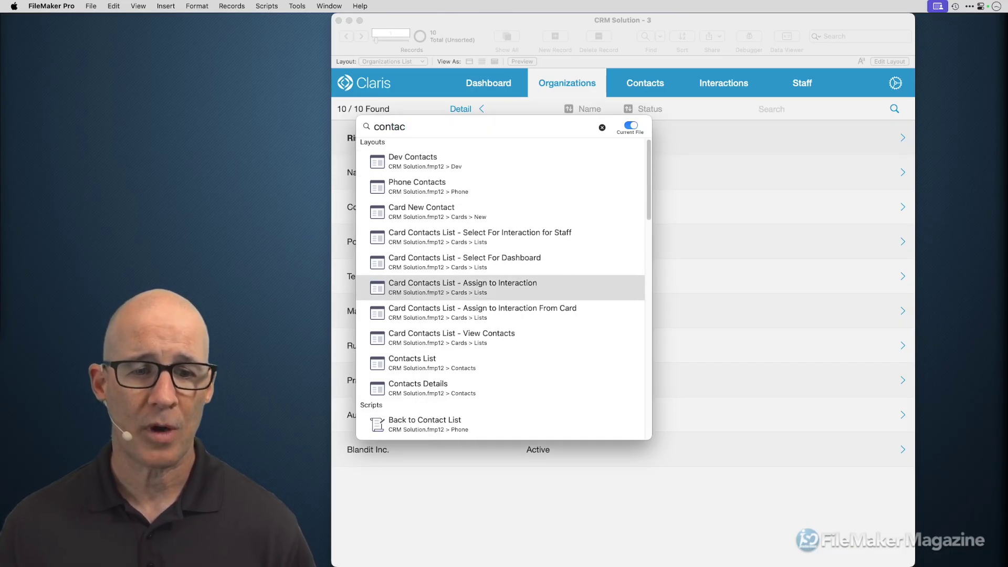
key(Return)
- Replace the search with 'list', browse the matching list layouts, and dismiss without switching
key(super+k)
text(cont)
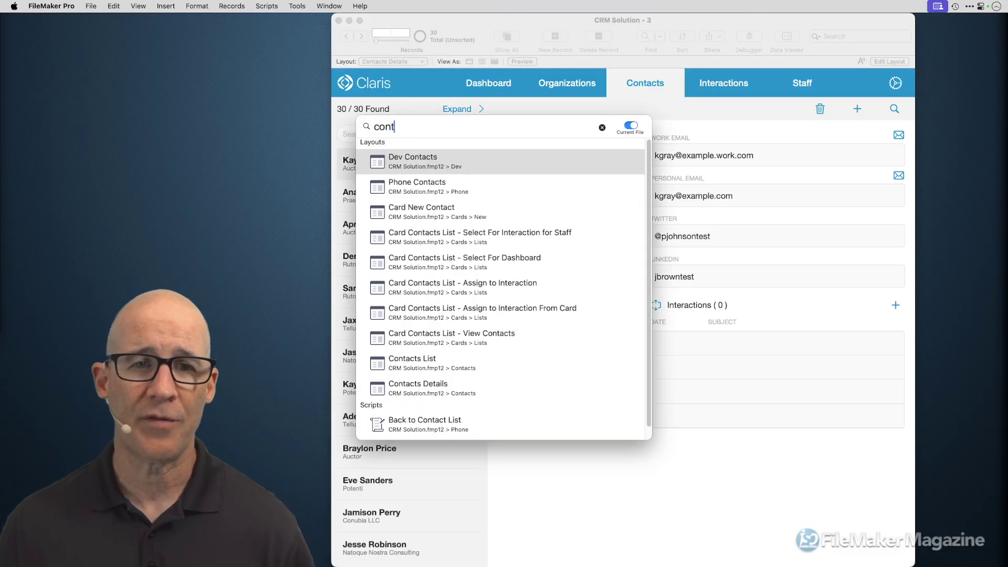
key(super+a)
text(list)
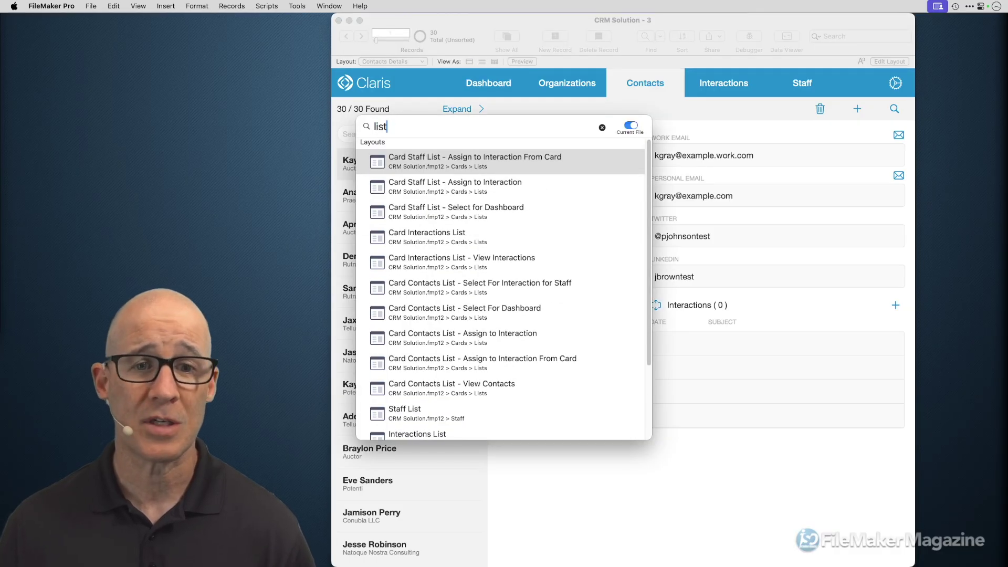
key(Down)
key(Down)
key(Down)
key(Down)
key(Down)
key(Down)
key(Down)
key(Down)
key(Down)
key(Down)
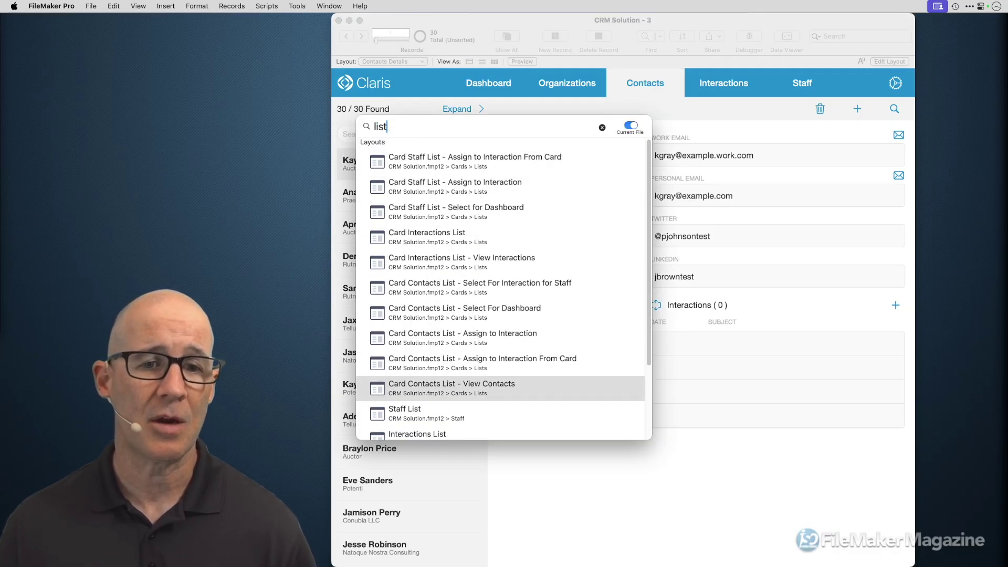
key(Up)
key(Up)
key(Up)
key(Up)
key(Up)
key(Up)
key(Up)
key(Up)
key(Up)
key(Up)
key(Down)
key(Down)
key(Down)
key(Down)
key(Down)
key(Down)
key(Down)
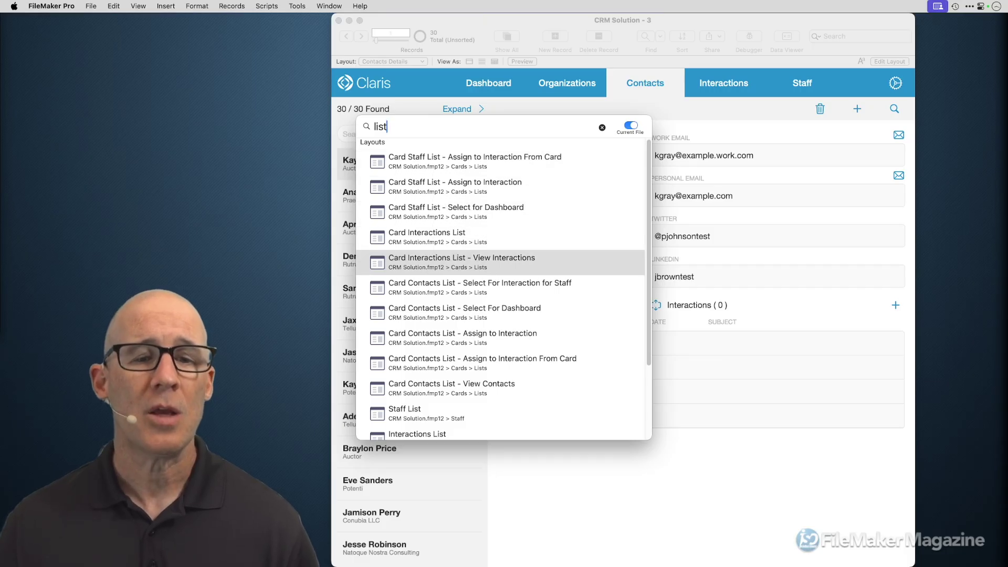
key(Up)
key(Up)
key(Up)
key(Up)
key(Up)
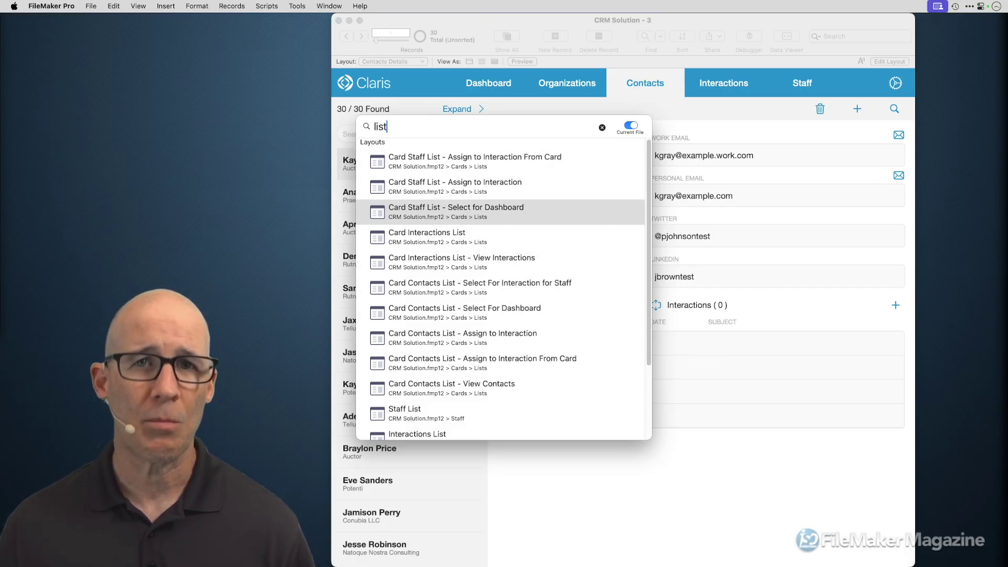
key(Escape)
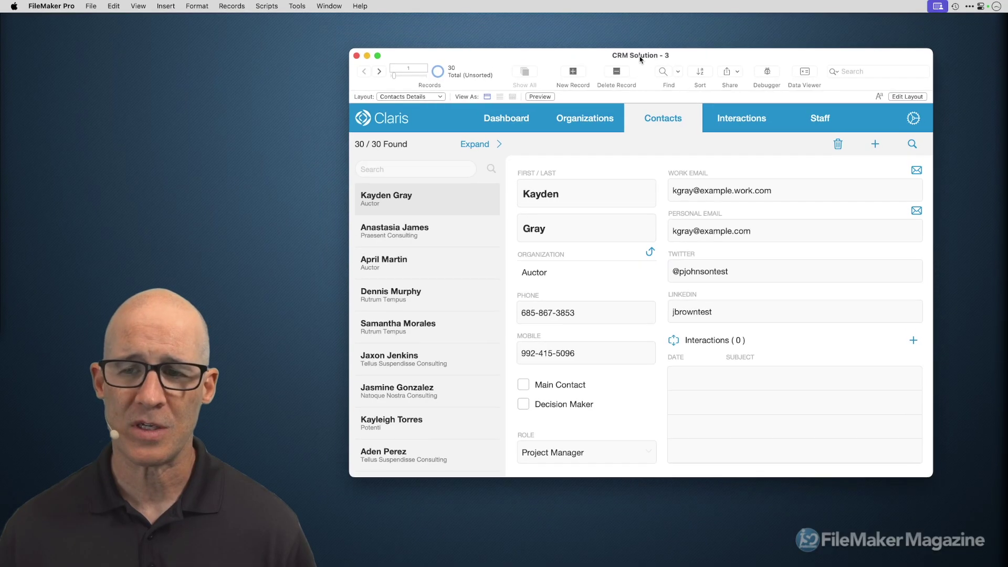
drag(641, 59, 643, 55)
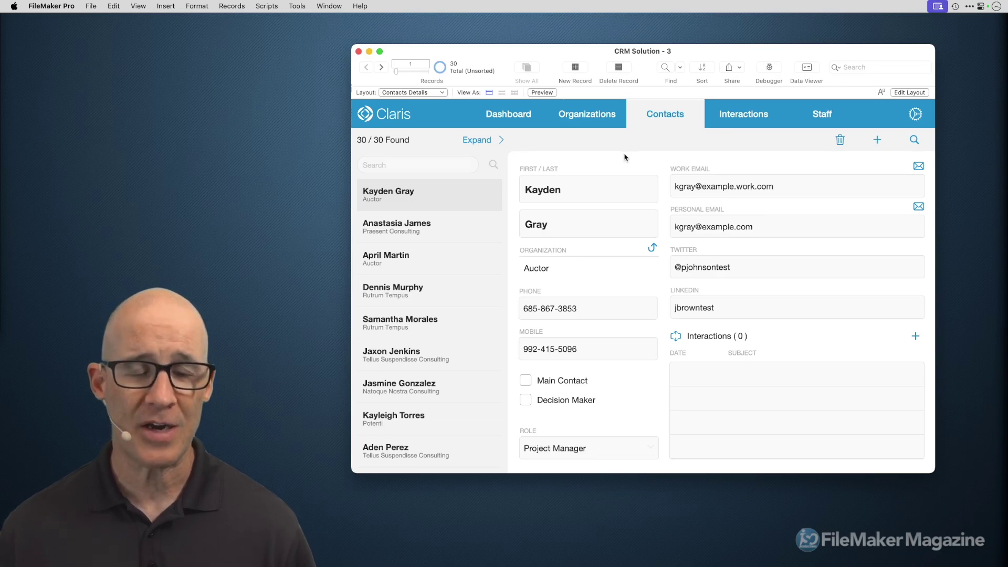
key(super+shift+d)
drag(552, 92, 561, 48)
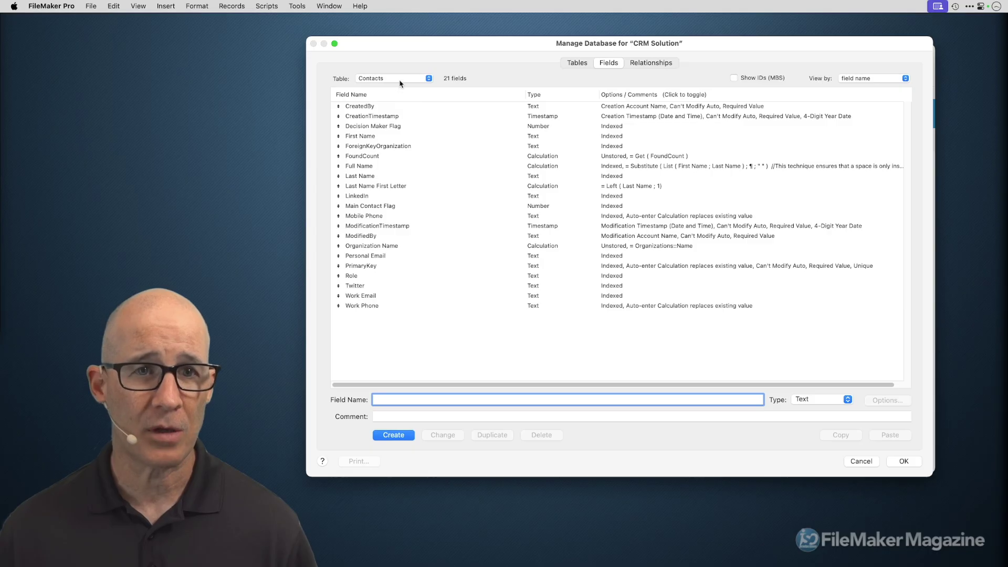
click(400, 83)
click(402, 68)
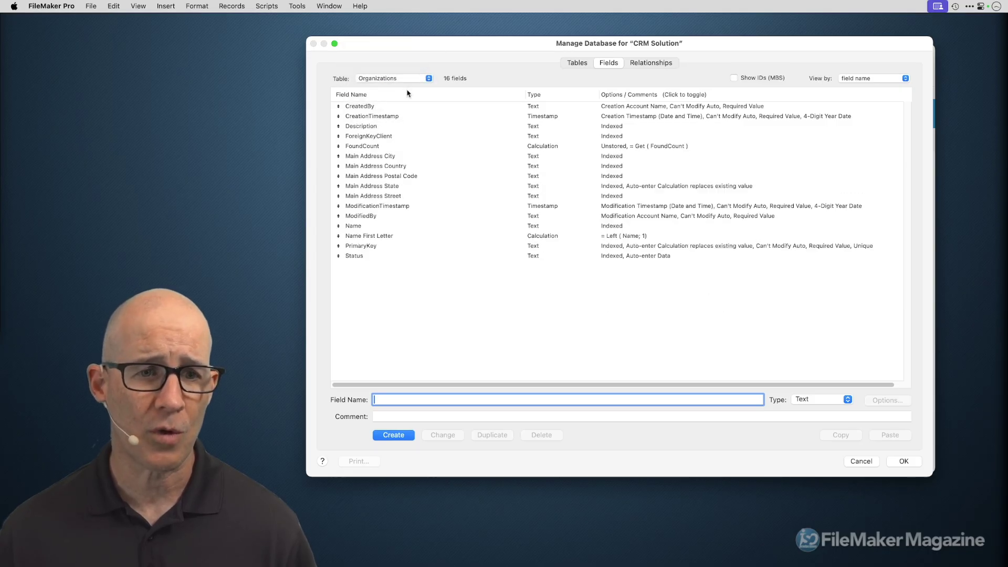
click(402, 79)
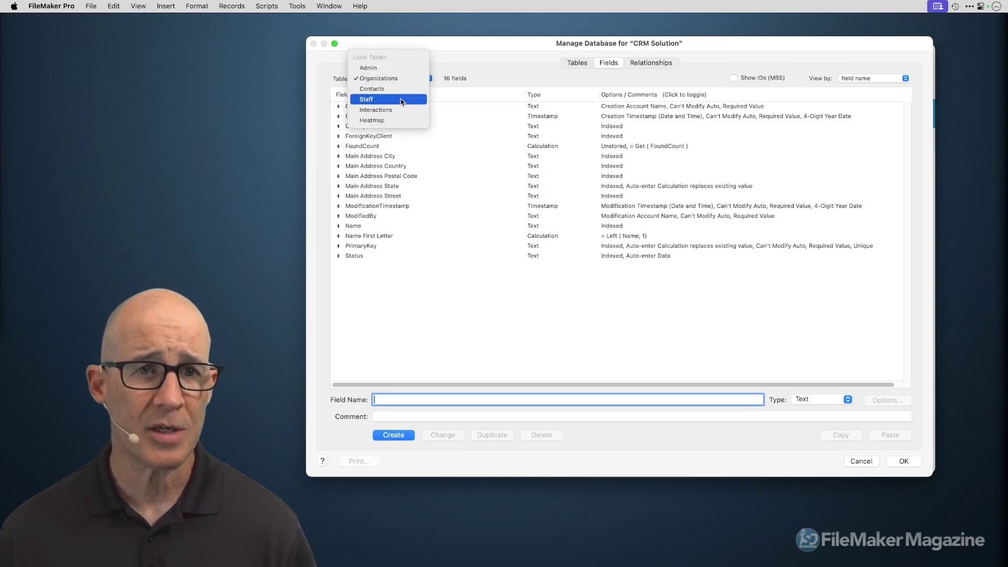
click(404, 97)
click(405, 82)
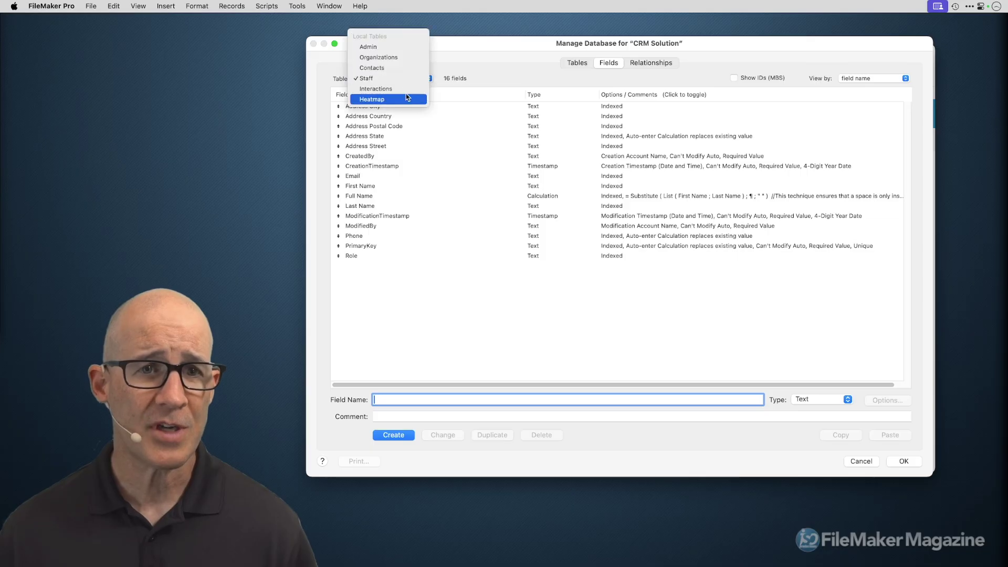
click(408, 97)
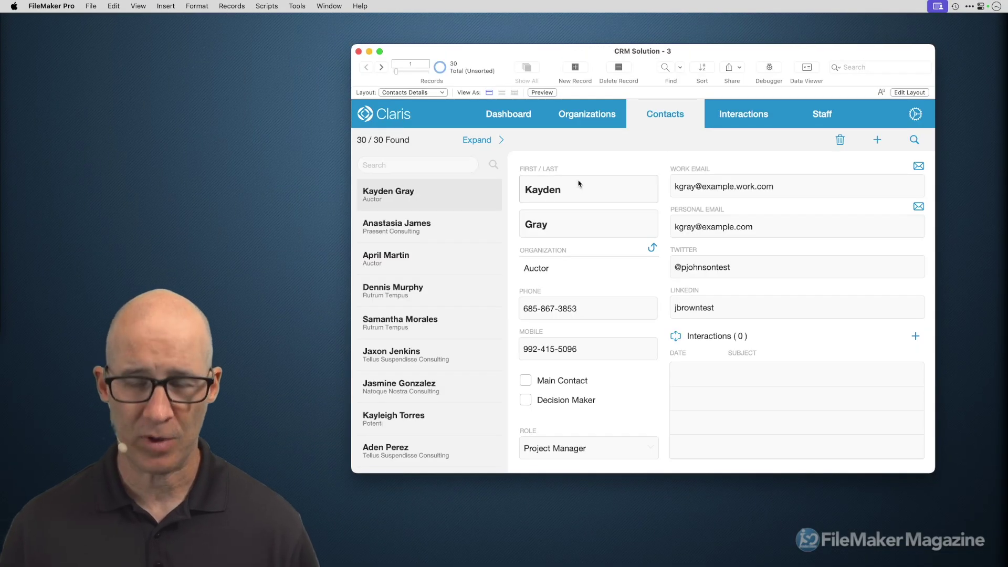
- Search Open Quickly for 'dates' to list the matching Set Dates scripts and field
key(super+k)
text(date)
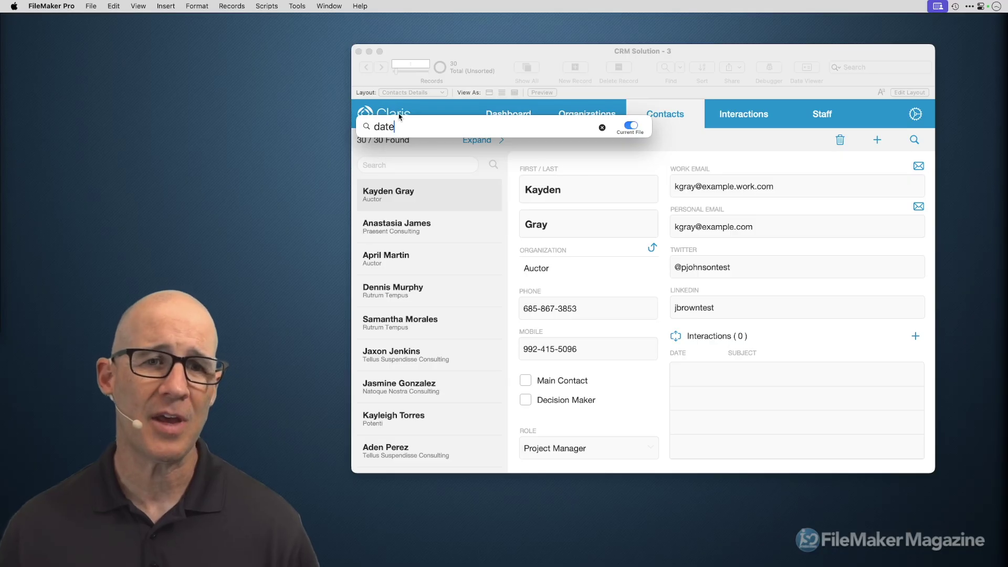
text(s)
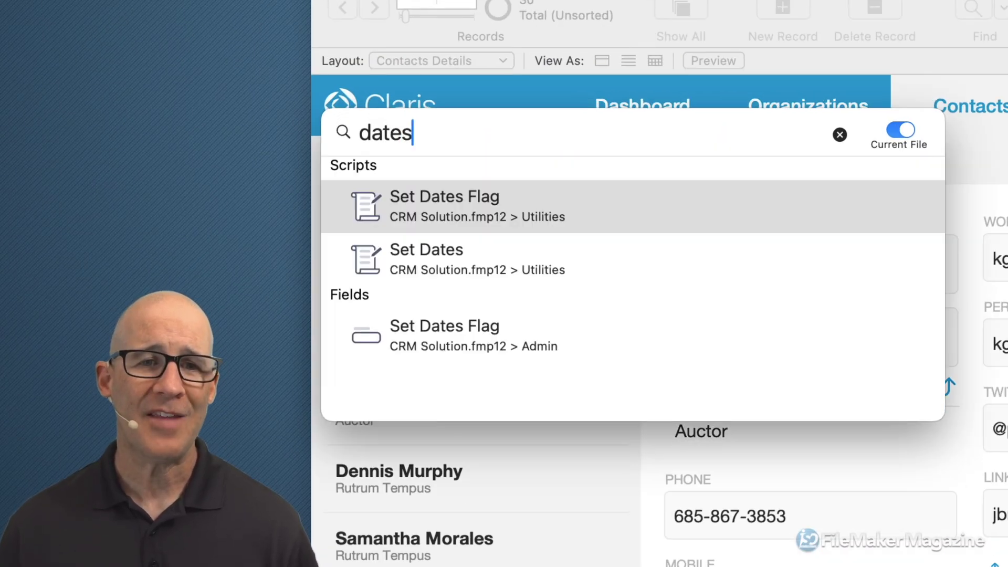